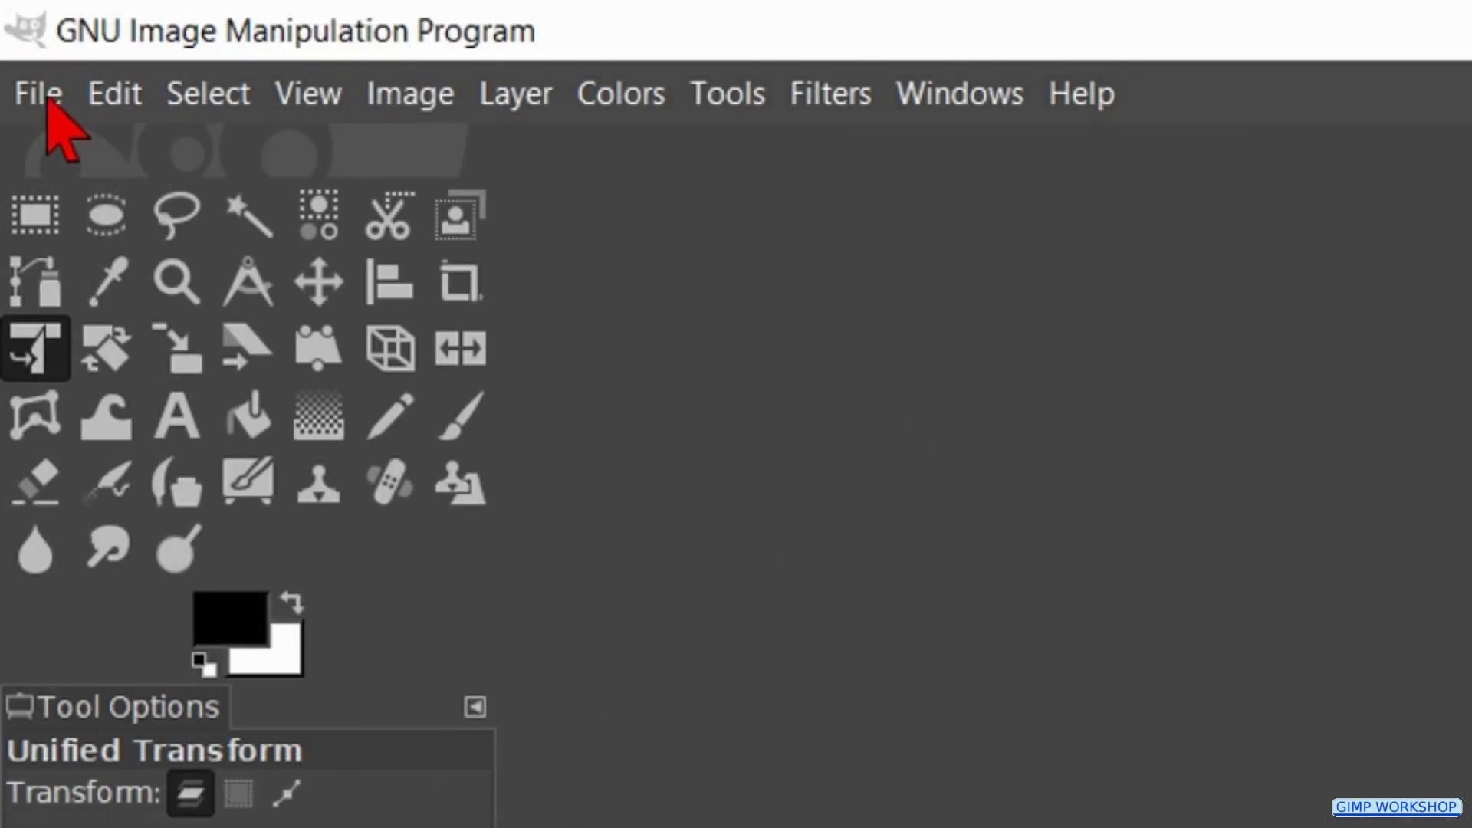
# Step: Create a new untitled 1920×1080 px image with a white Background layer
pyautogui.click(15, 36)
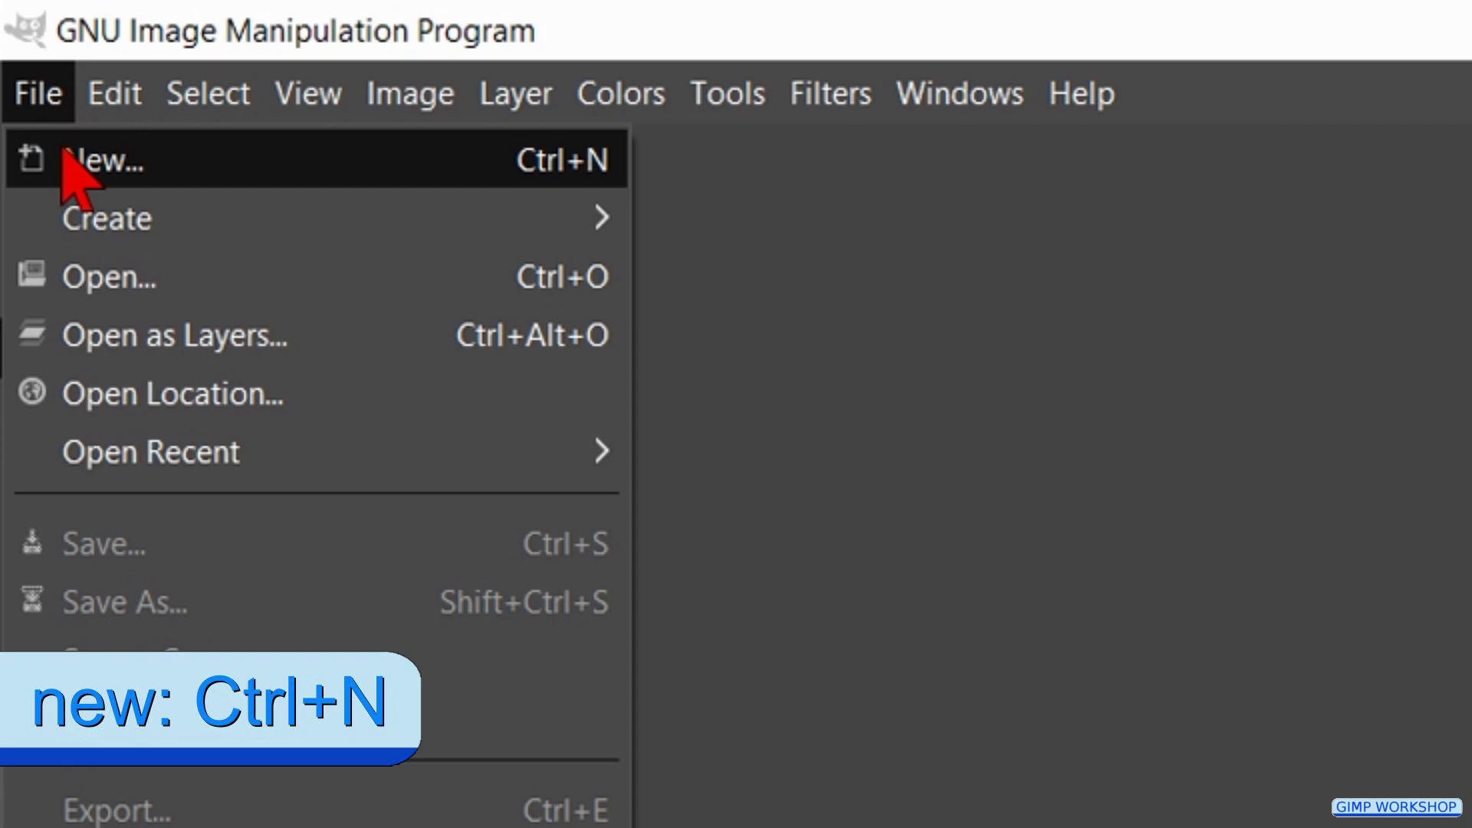
pyautogui.click(34, 157)
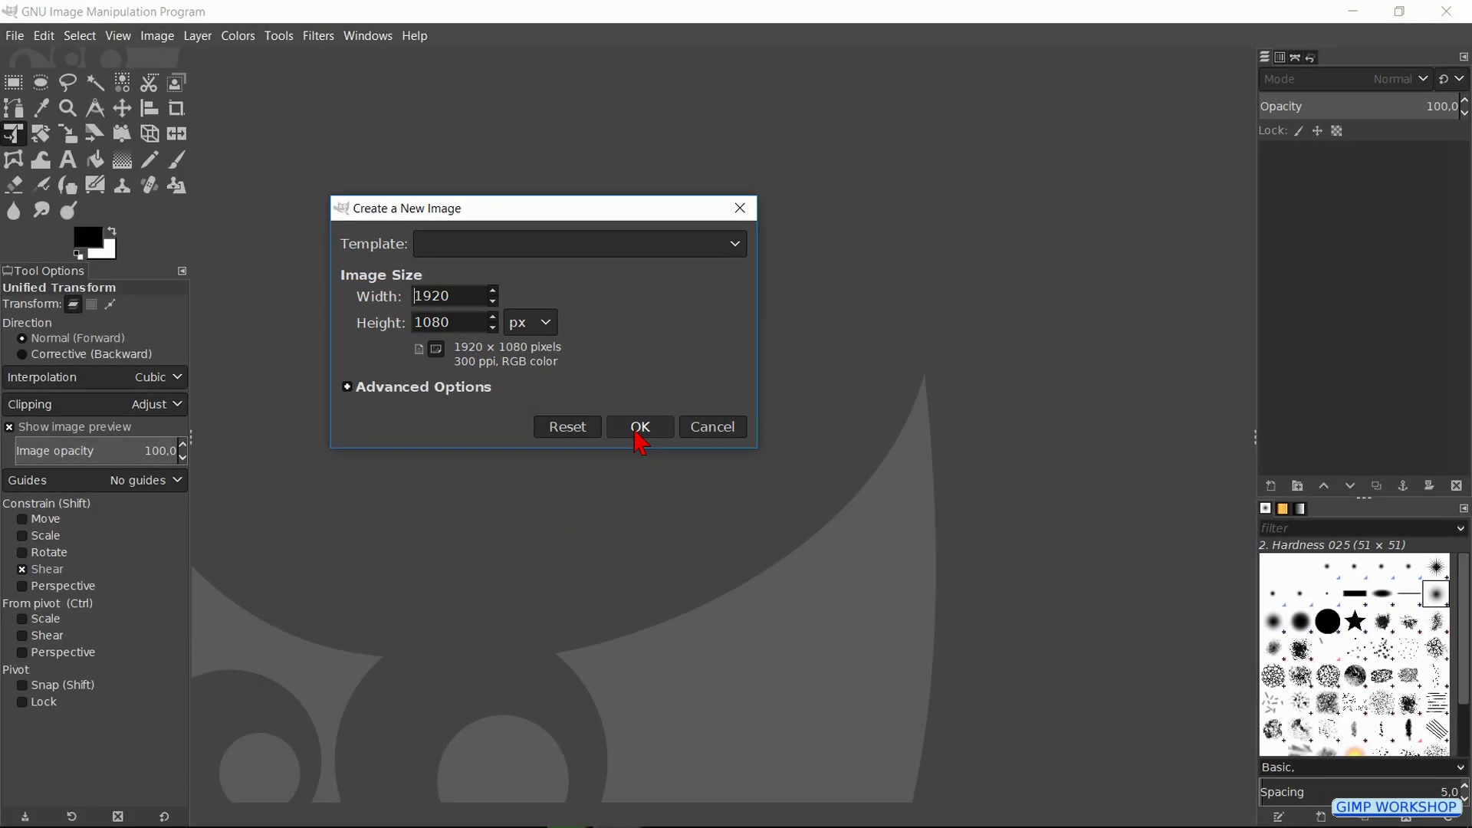
pyautogui.click(640, 431)
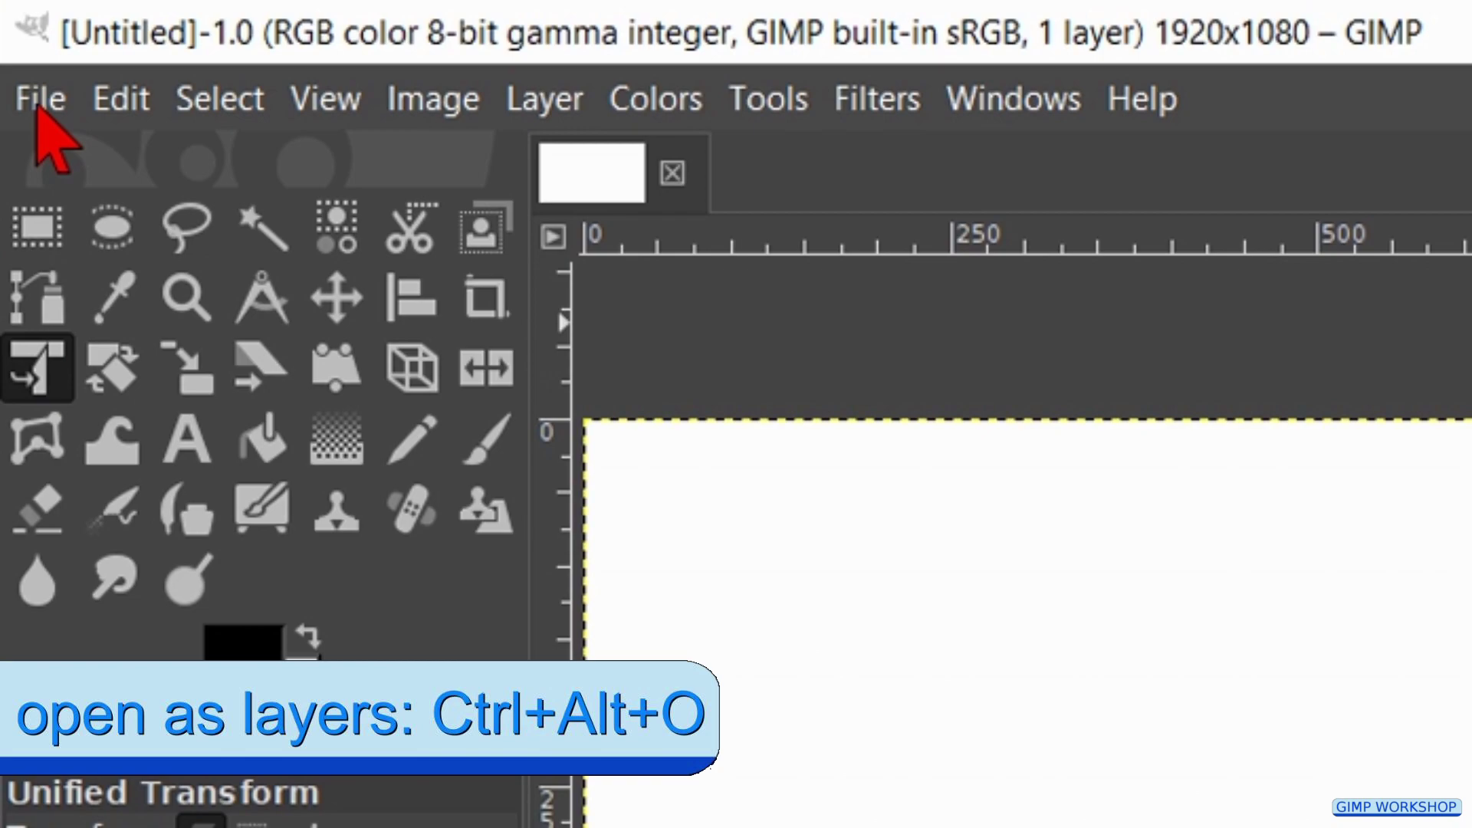
# Step: Open 01 seagulls.jpg from the tutorial folder as a layer, then zoom the view out
pyautogui.click(14, 37)
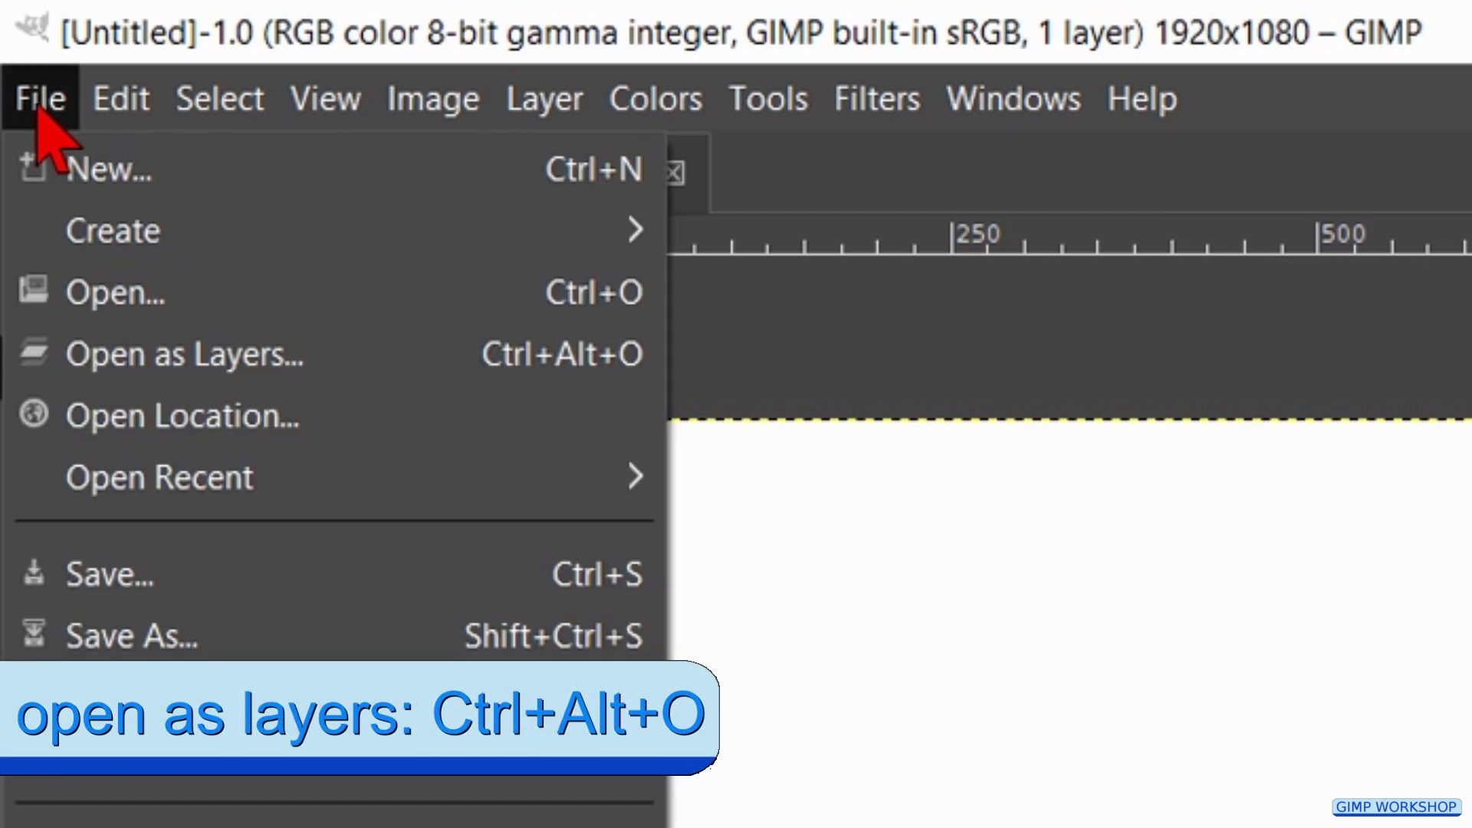
pyautogui.click(72, 357)
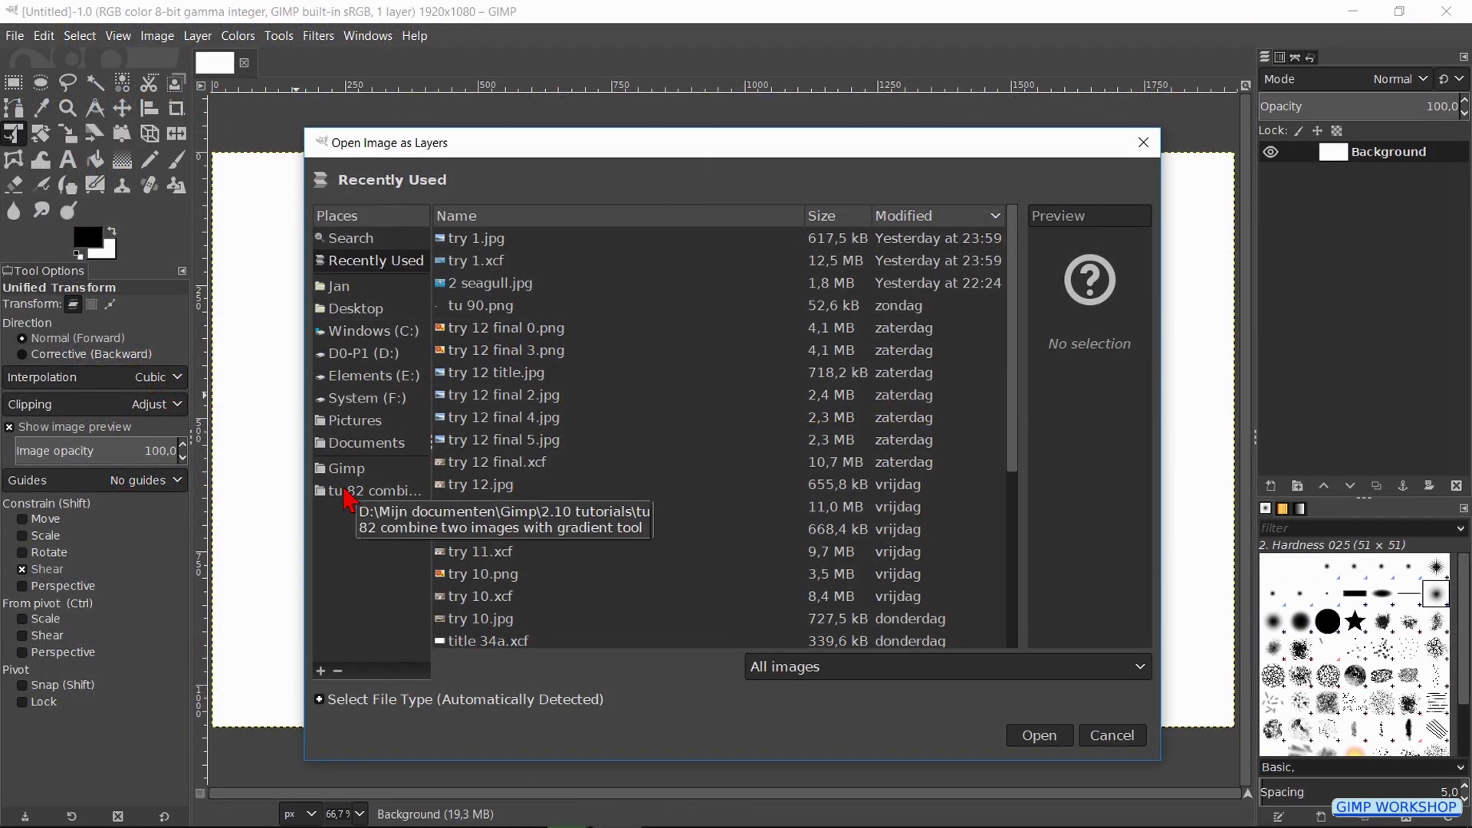
pyautogui.click(345, 495)
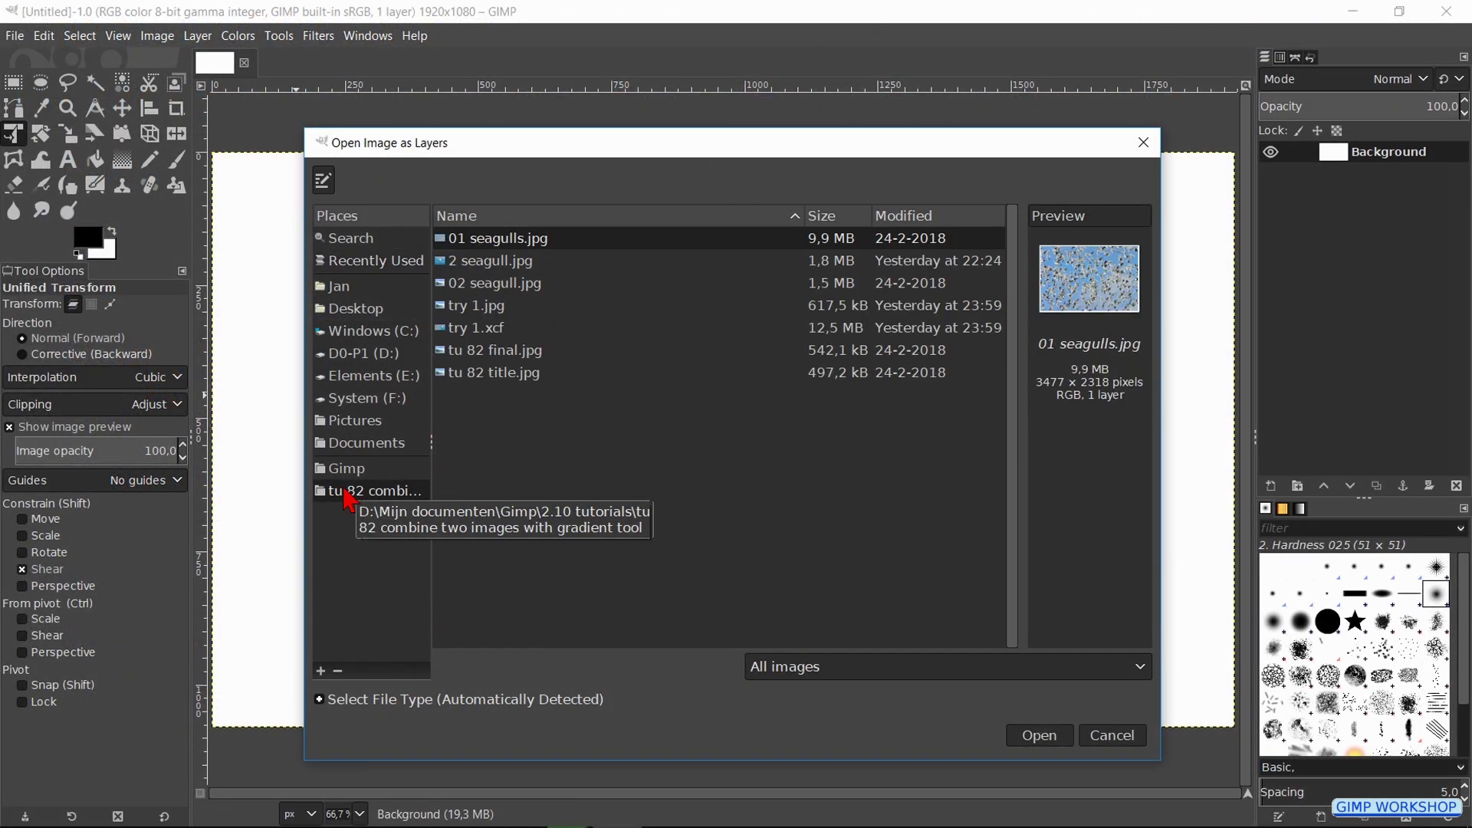
pyautogui.doubleClick(514, 240)
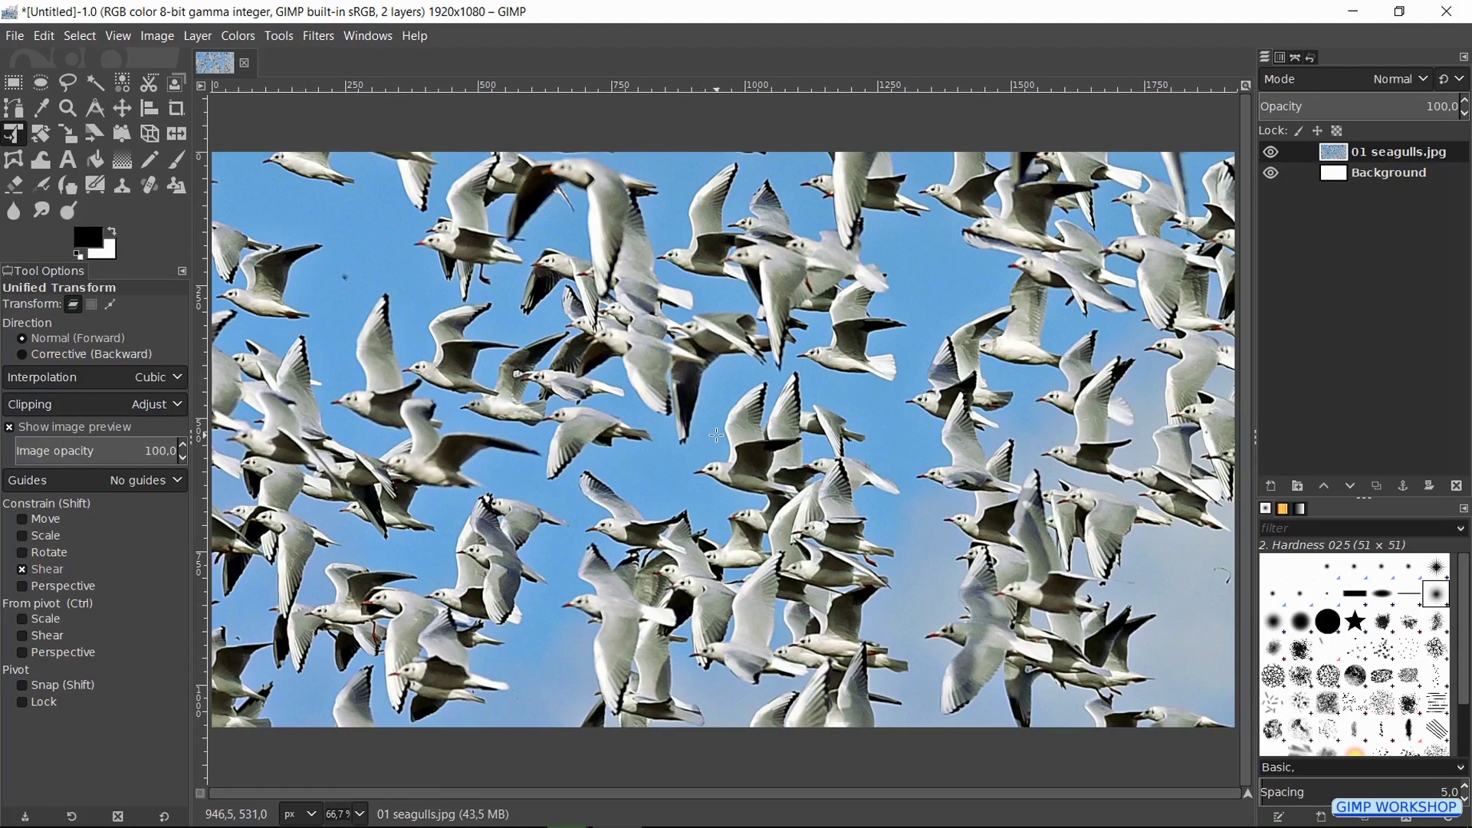
pyautogui.scroll(-1, 718, 438)
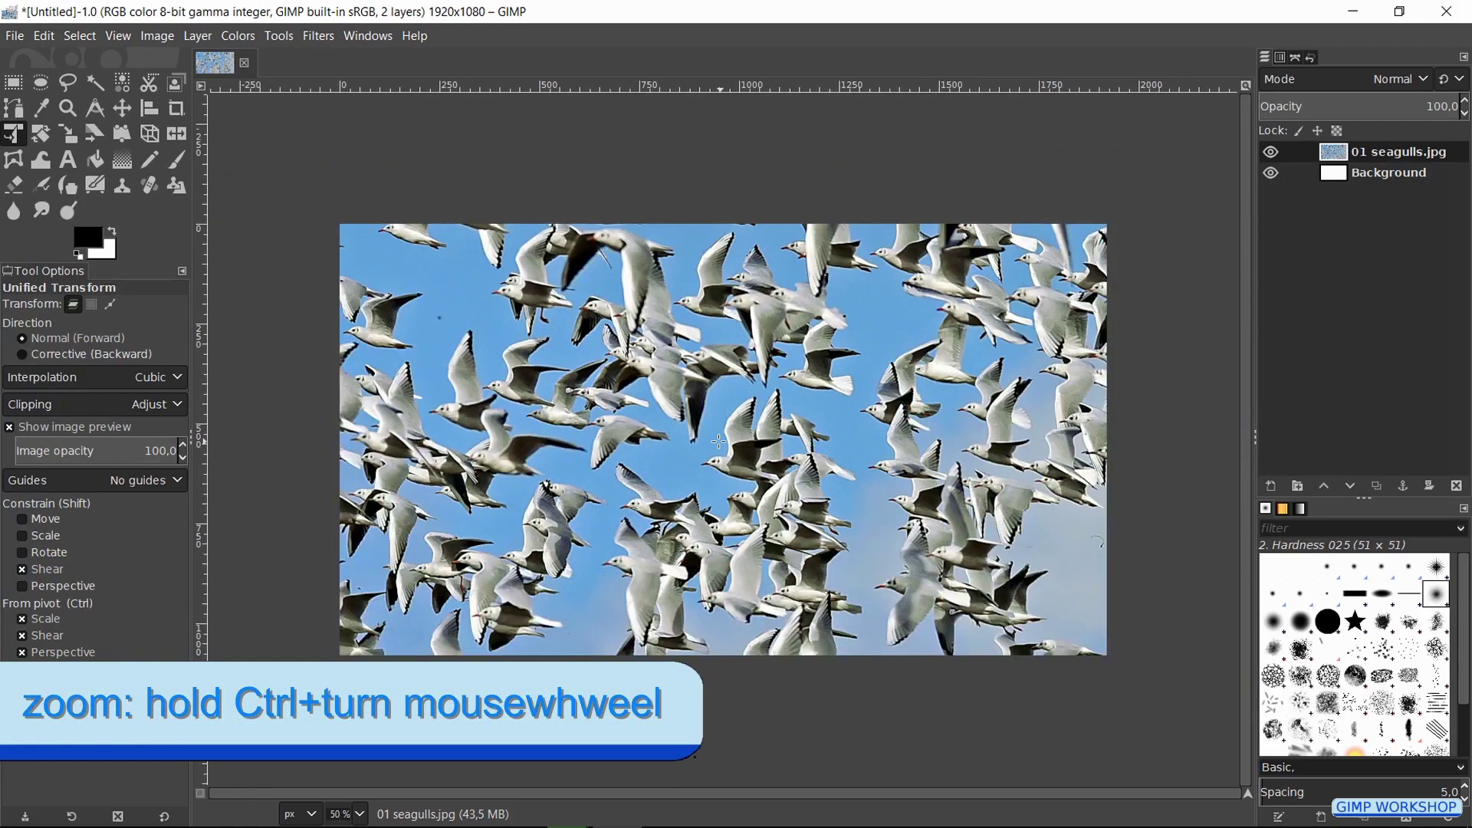
pyautogui.keyDown('ctrl'); pyautogui.scroll(-1, 714, 436); pyautogui.keyUp('ctrl')
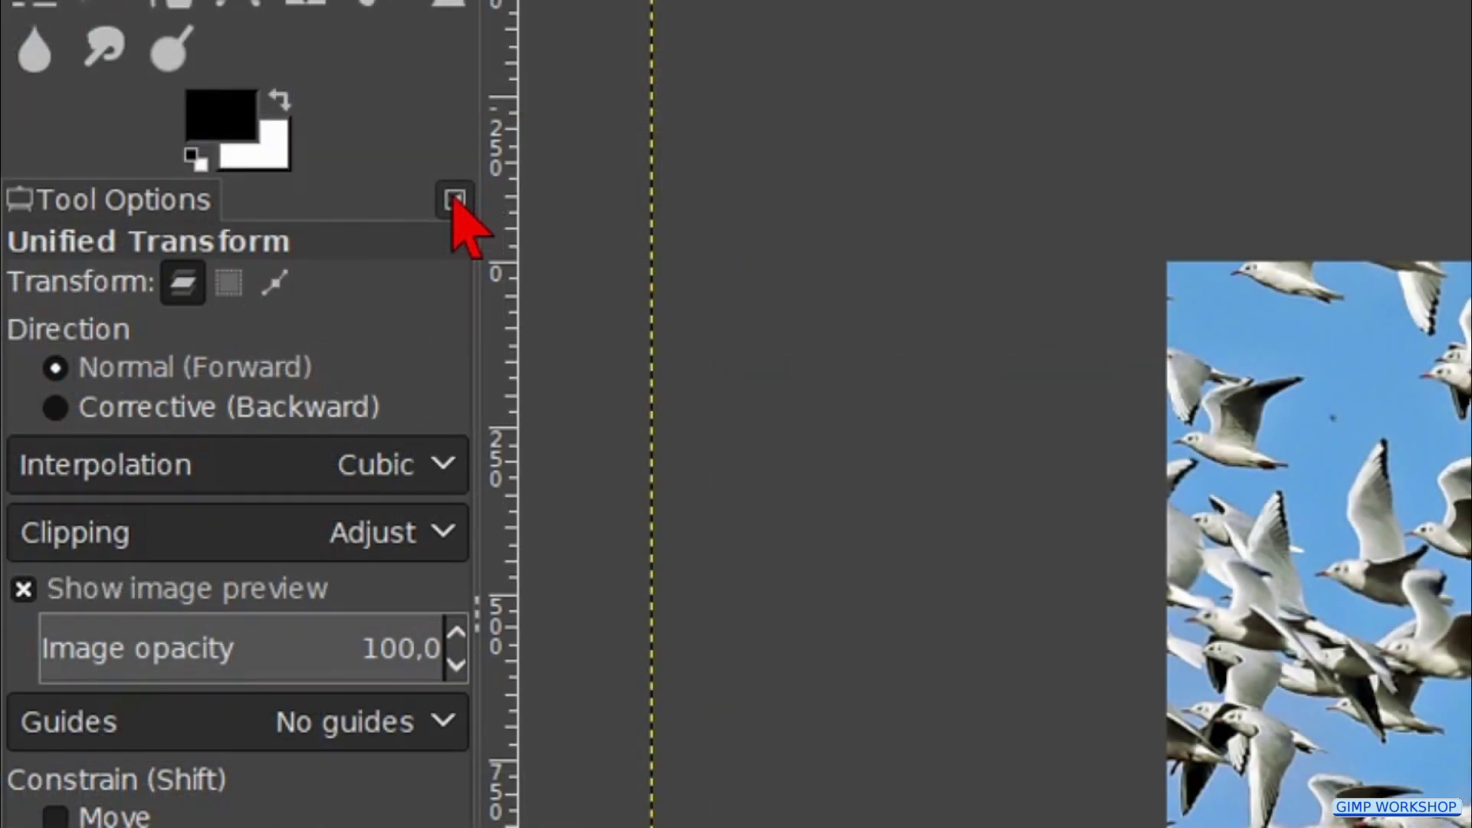
# Step: Reset all tool options to their defaults
pyautogui.click(454, 201)
pyautogui.moveTo(728, 268)
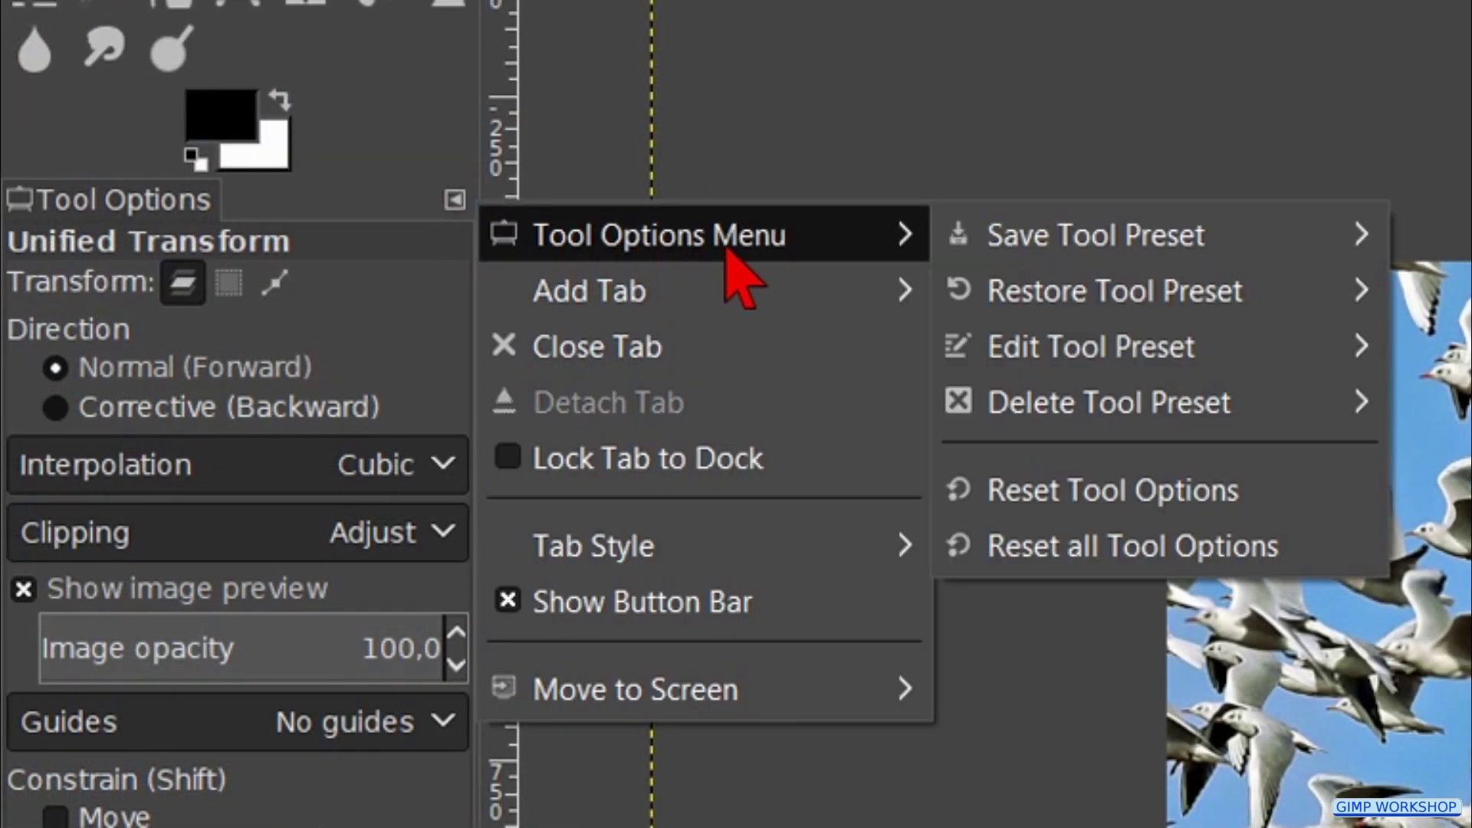
pyautogui.click(1080, 547)
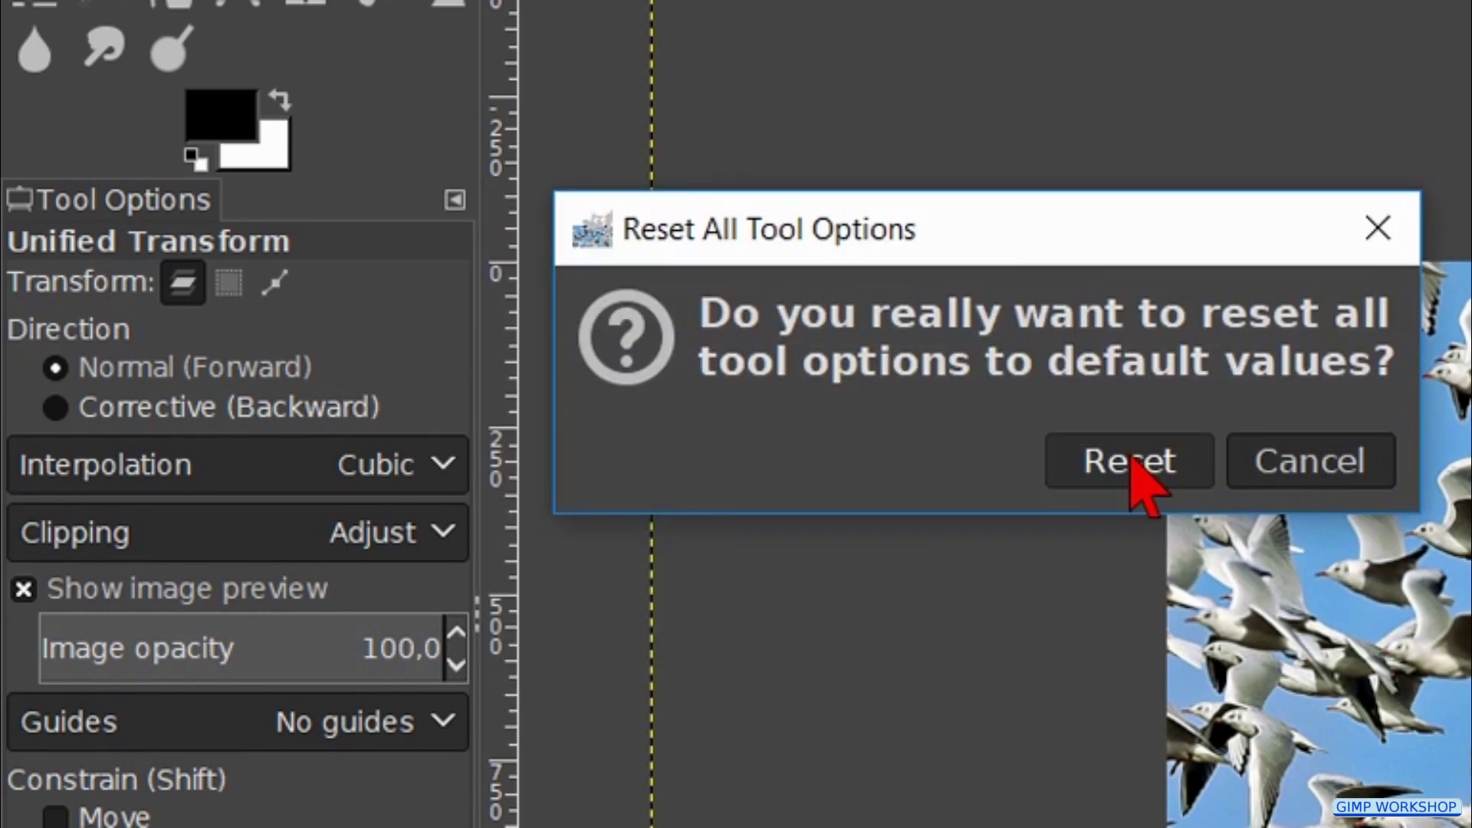
pyautogui.click(1131, 460)
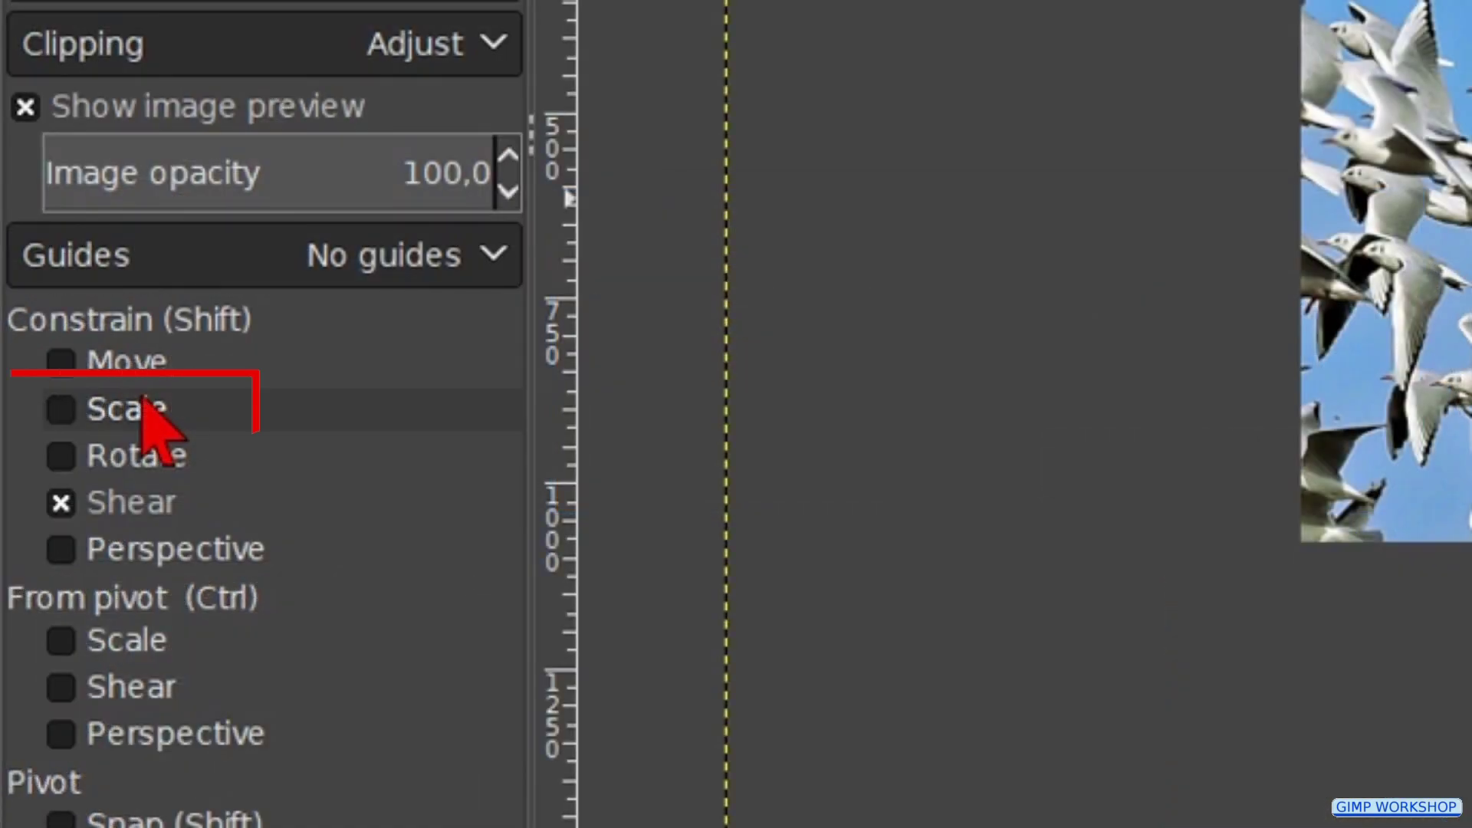
# Step: Enable Constrain Scale, set transform Image opacity to 50, and start transforming the seagulls layer
pyautogui.click(144, 402)
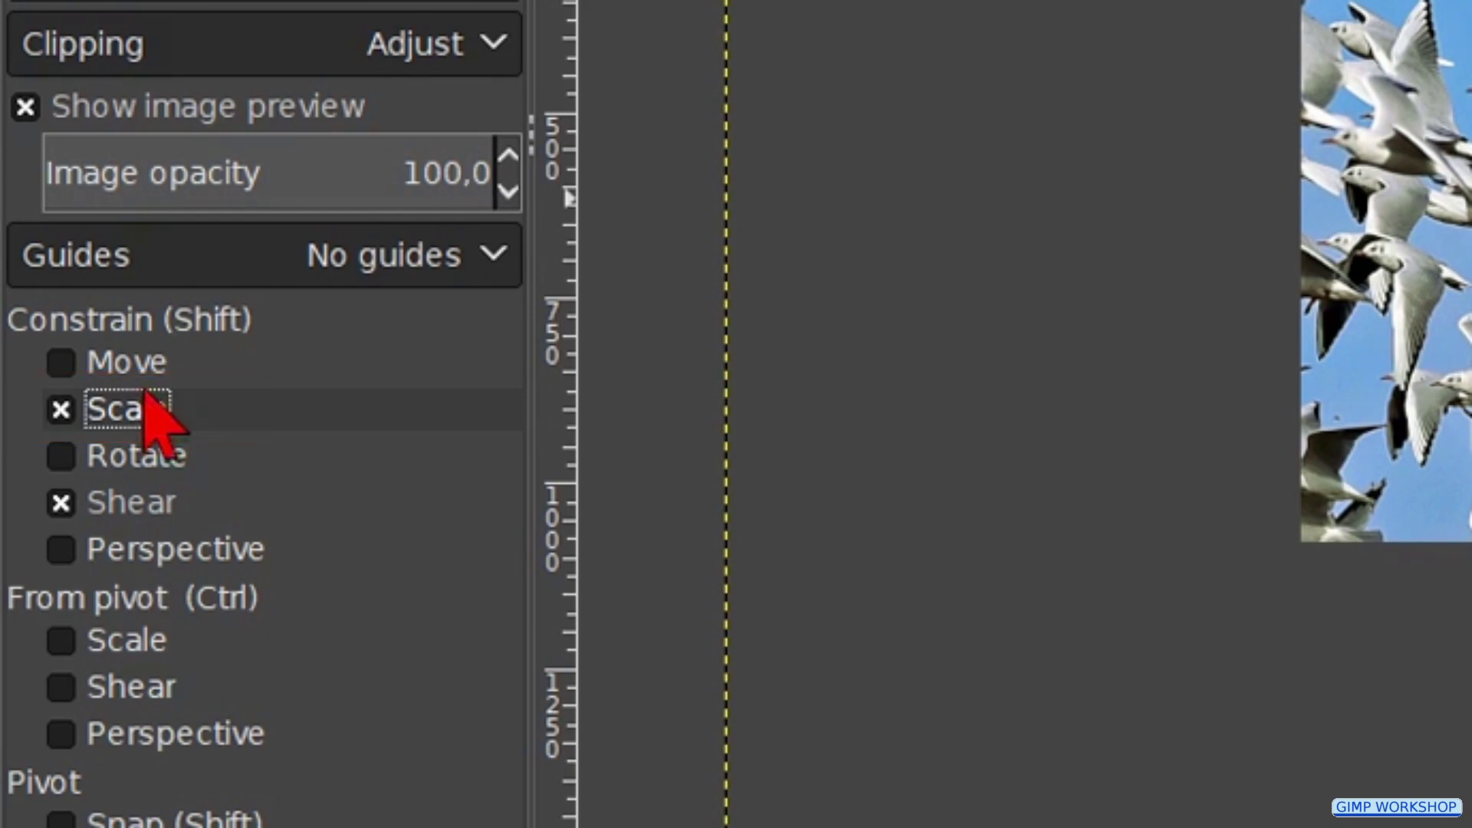
pyautogui.click(270, 157)
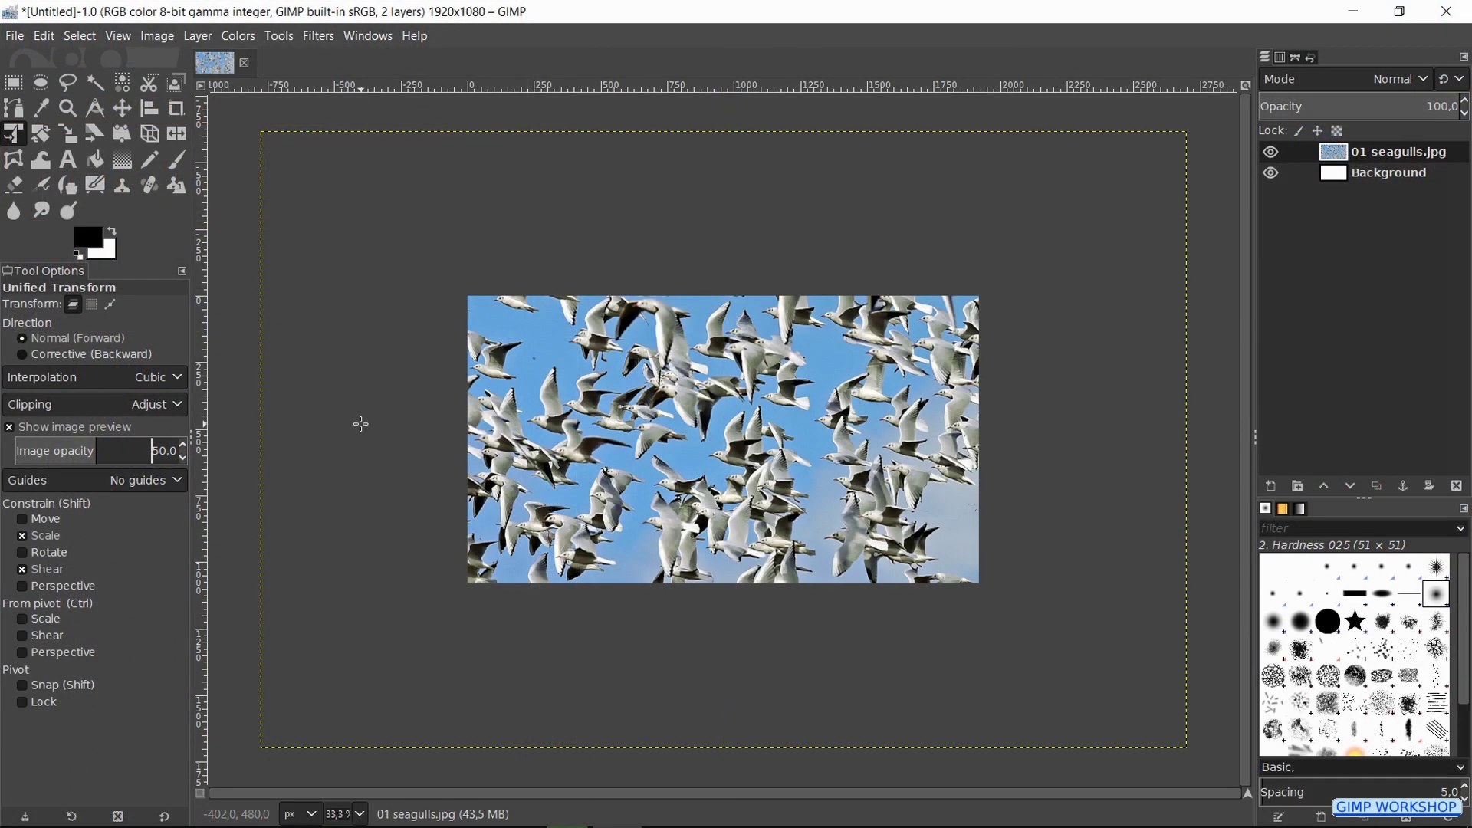
pyautogui.click(360, 424)
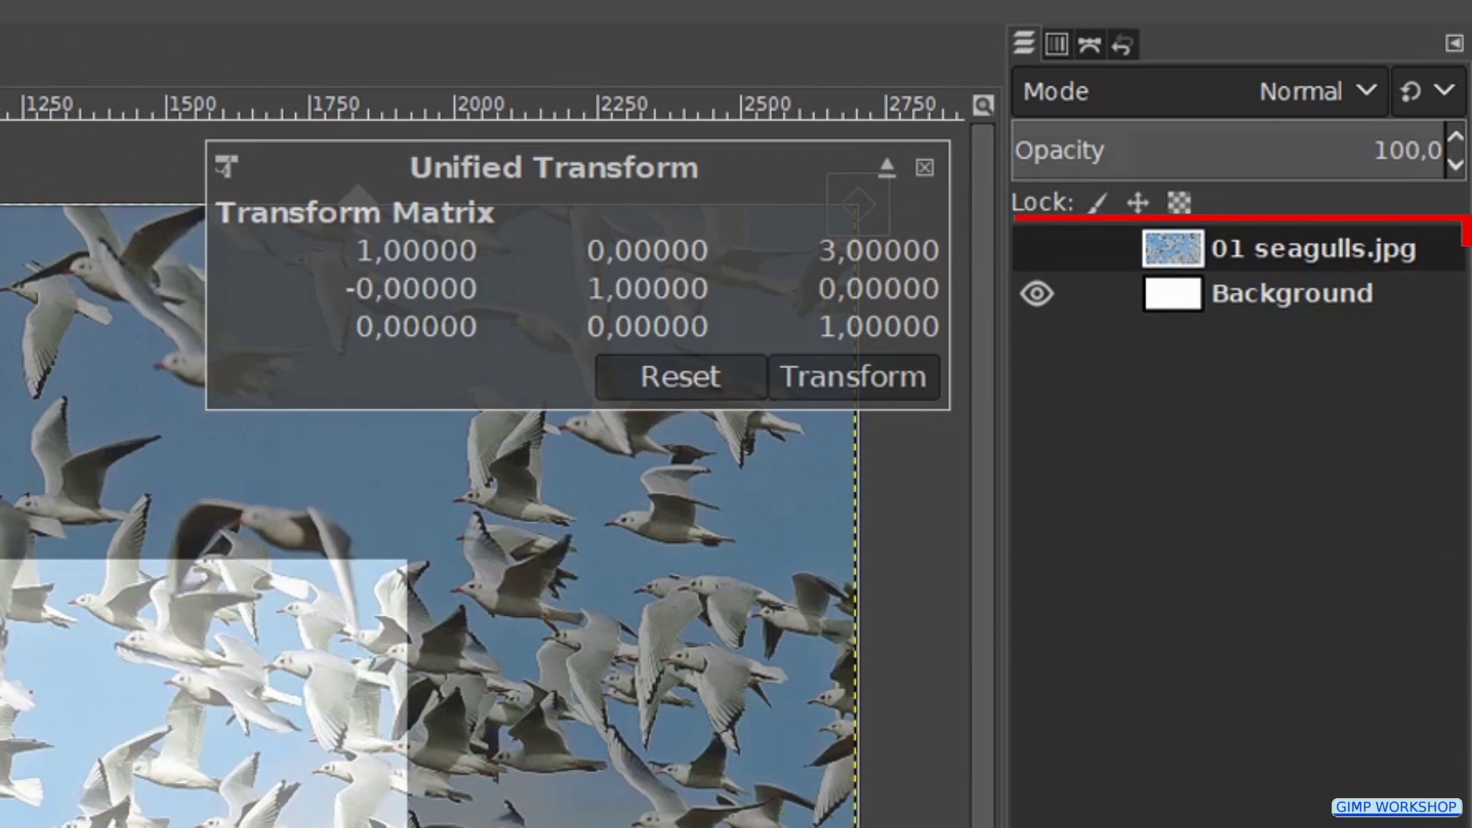
# Step: Move the detached transform matrix aside and drop the pending transform by reselecting Unified Transform
pyautogui.click(886, 167)
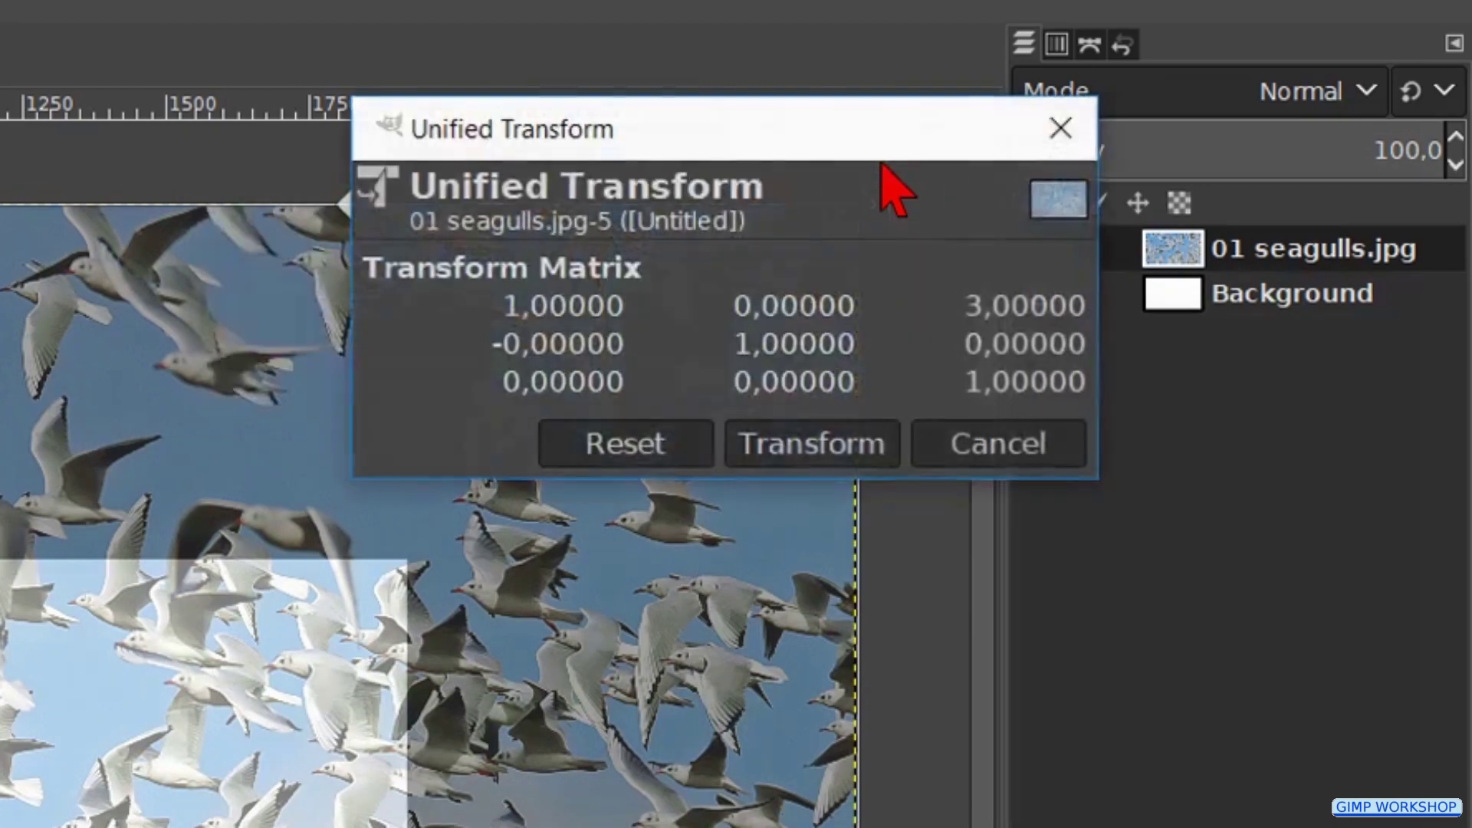
pyautogui.moveTo(857, 129); pyautogui.dragTo(1125, 424)
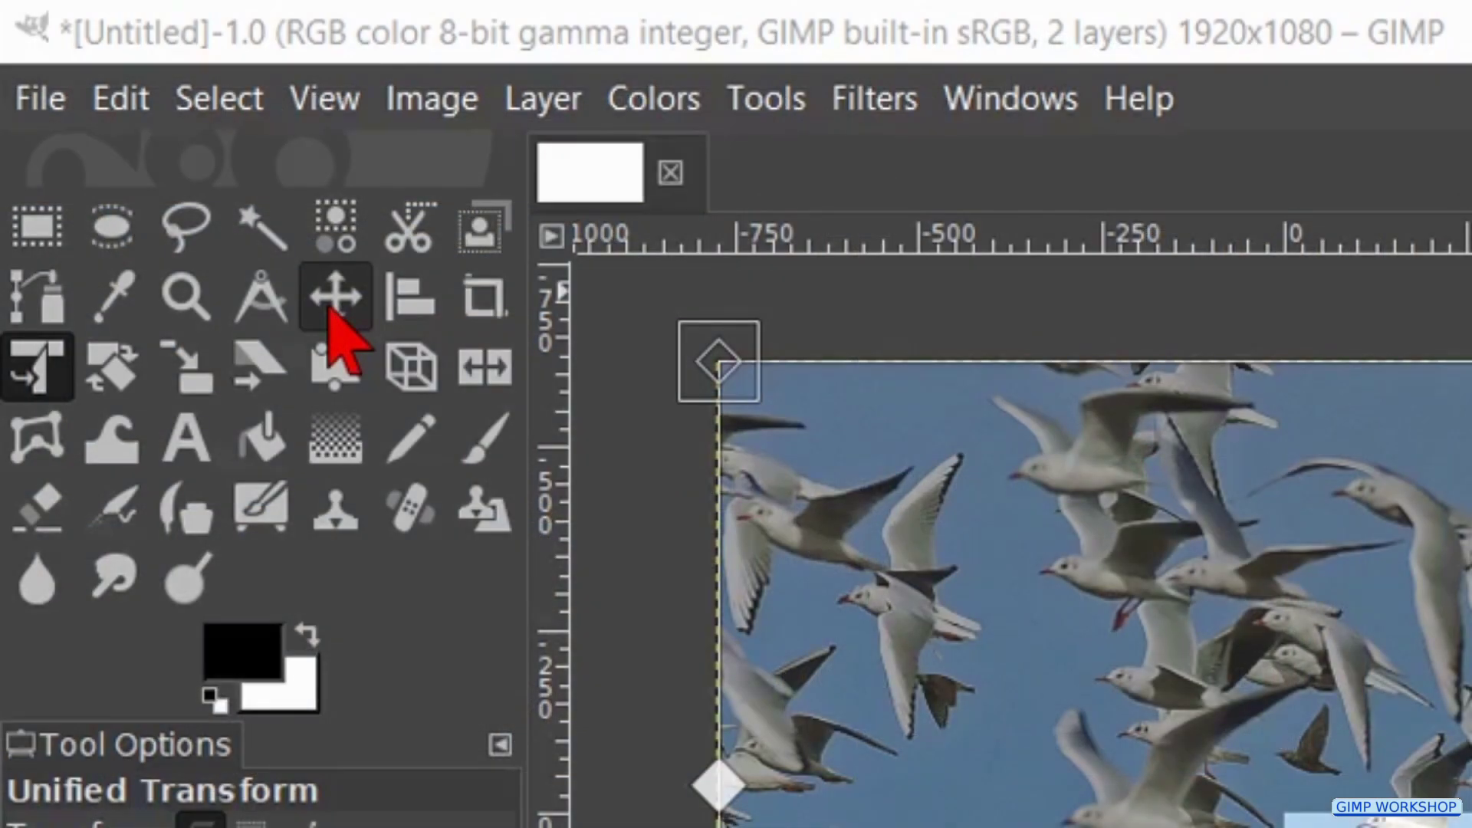
pyautogui.click(331, 308)
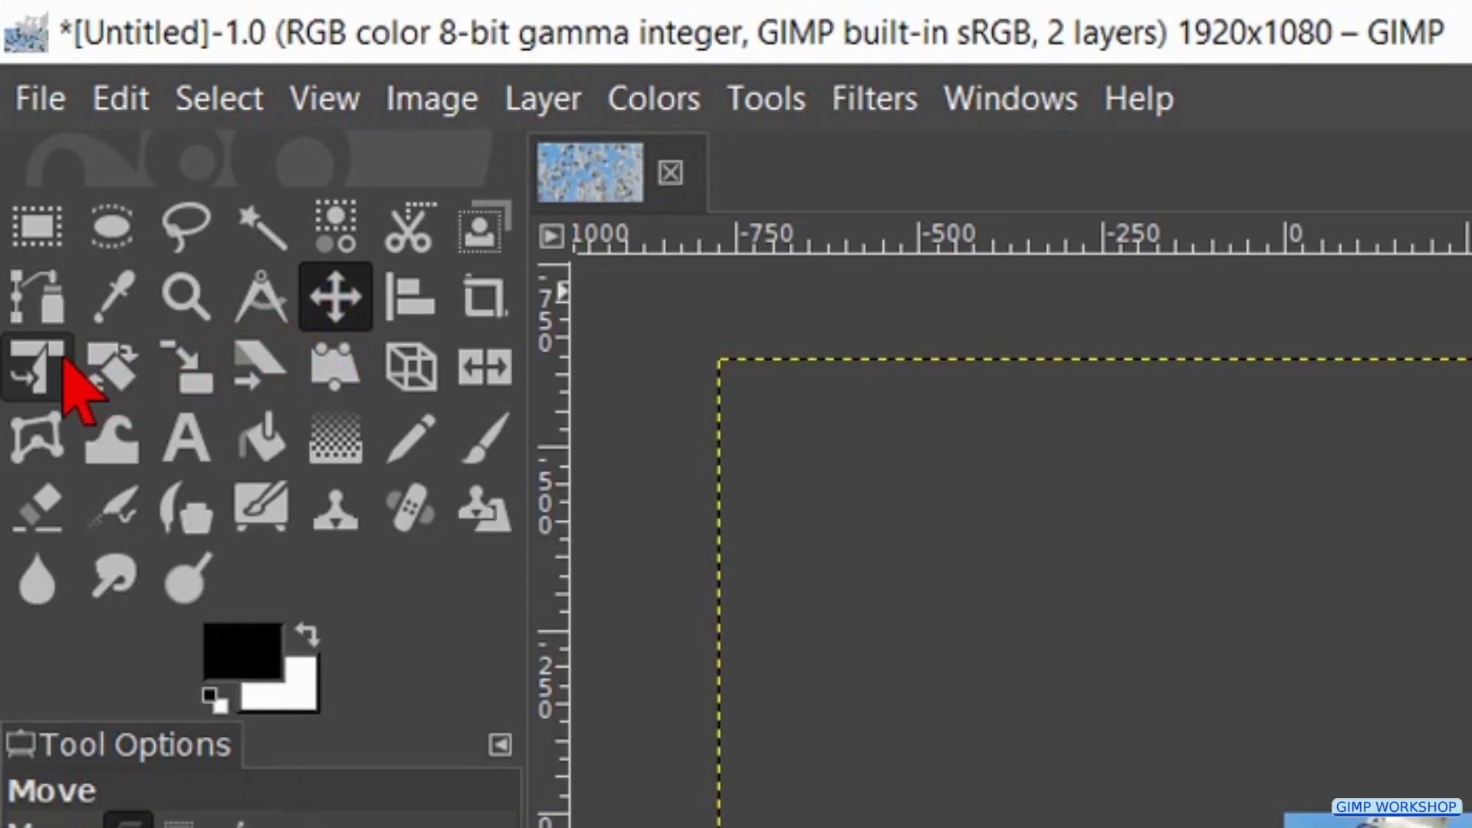
pyautogui.click(39, 368)
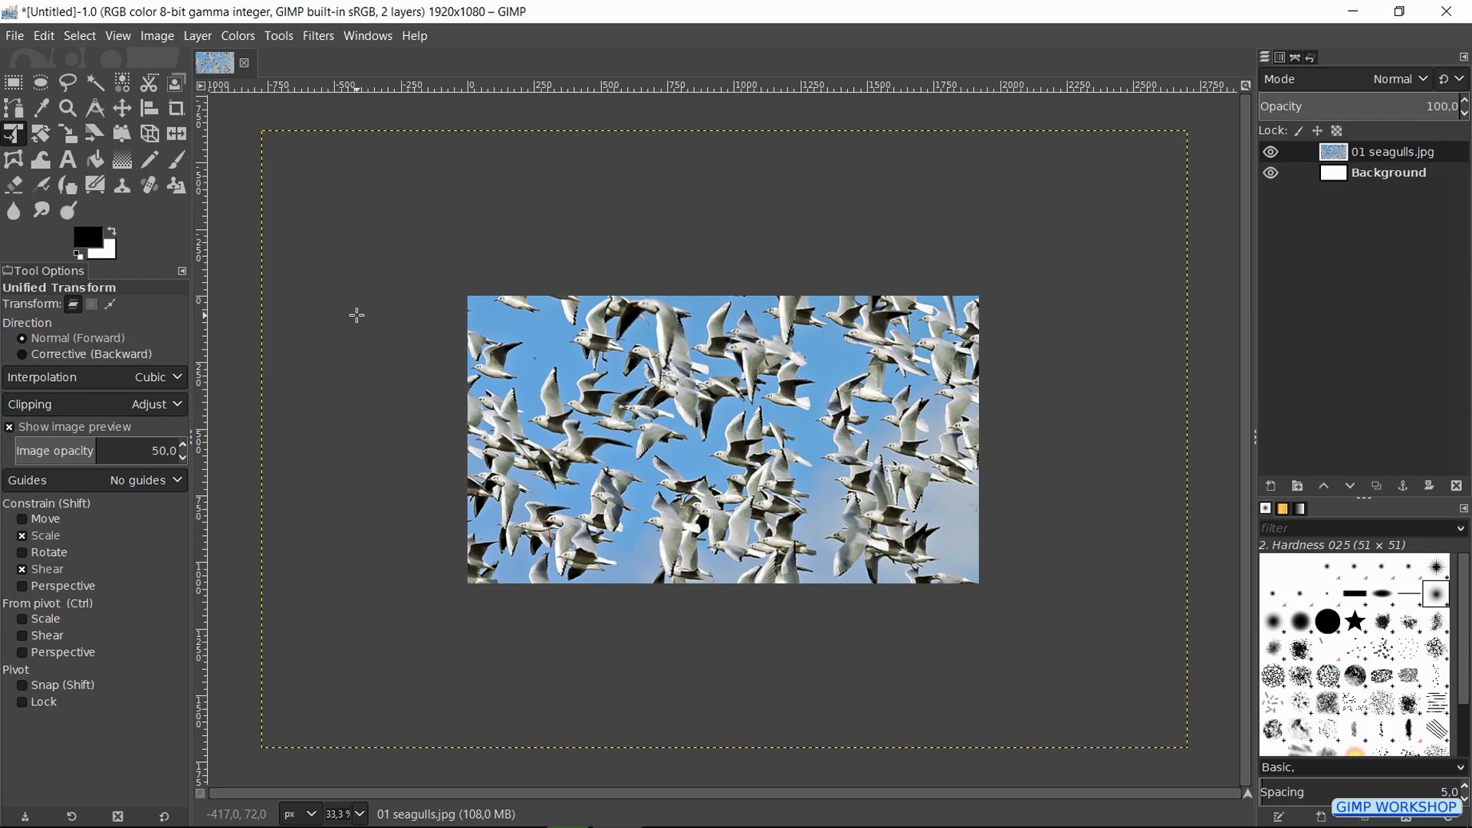
# Step: Scale the seagulls layer proportionally to about 59%, move it down over the canvas, and apply
pyautogui.click(357, 315)
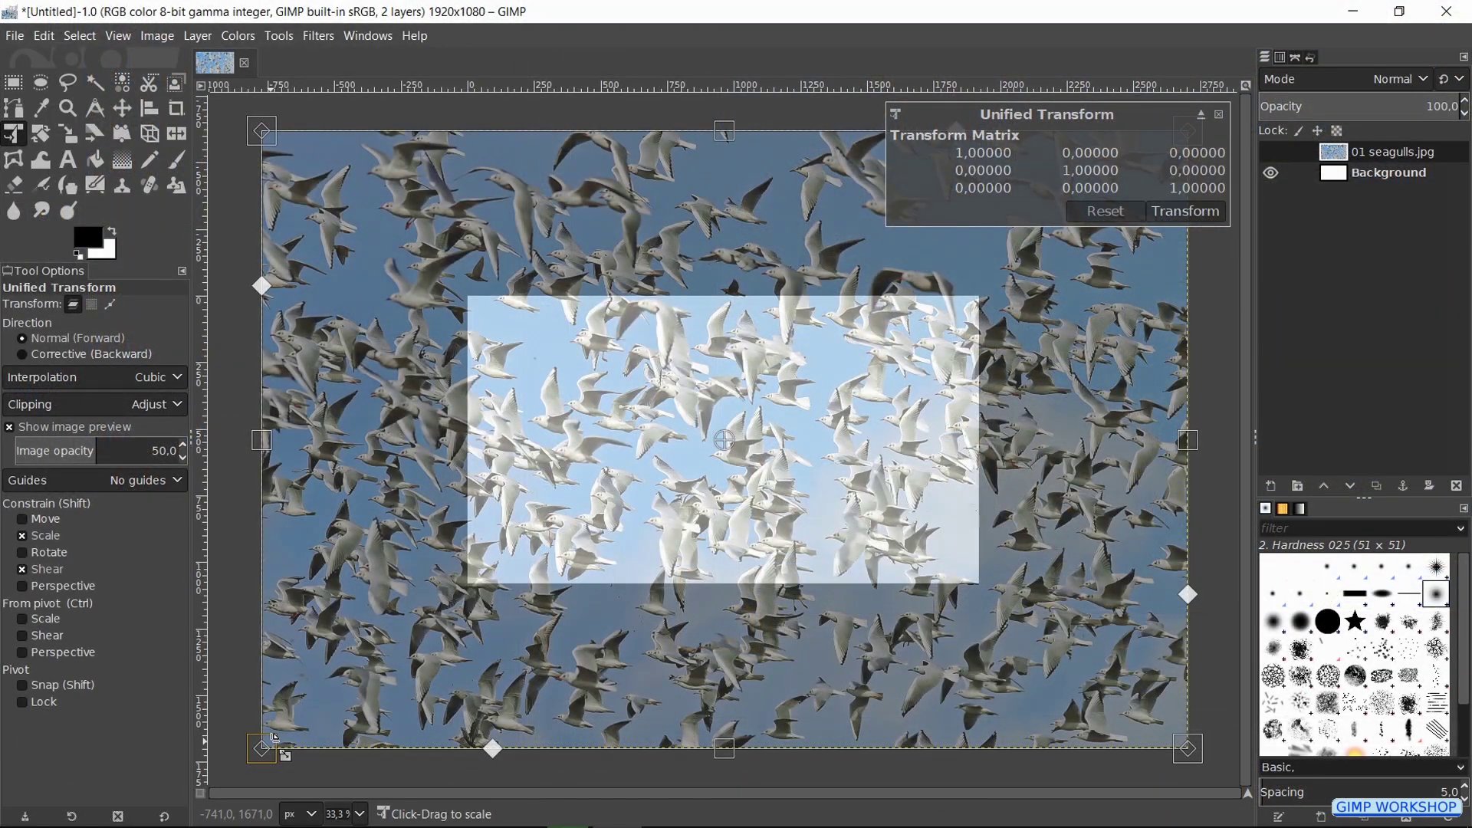
pyautogui.moveTo(274, 738); pyautogui.dragTo(469, 633)
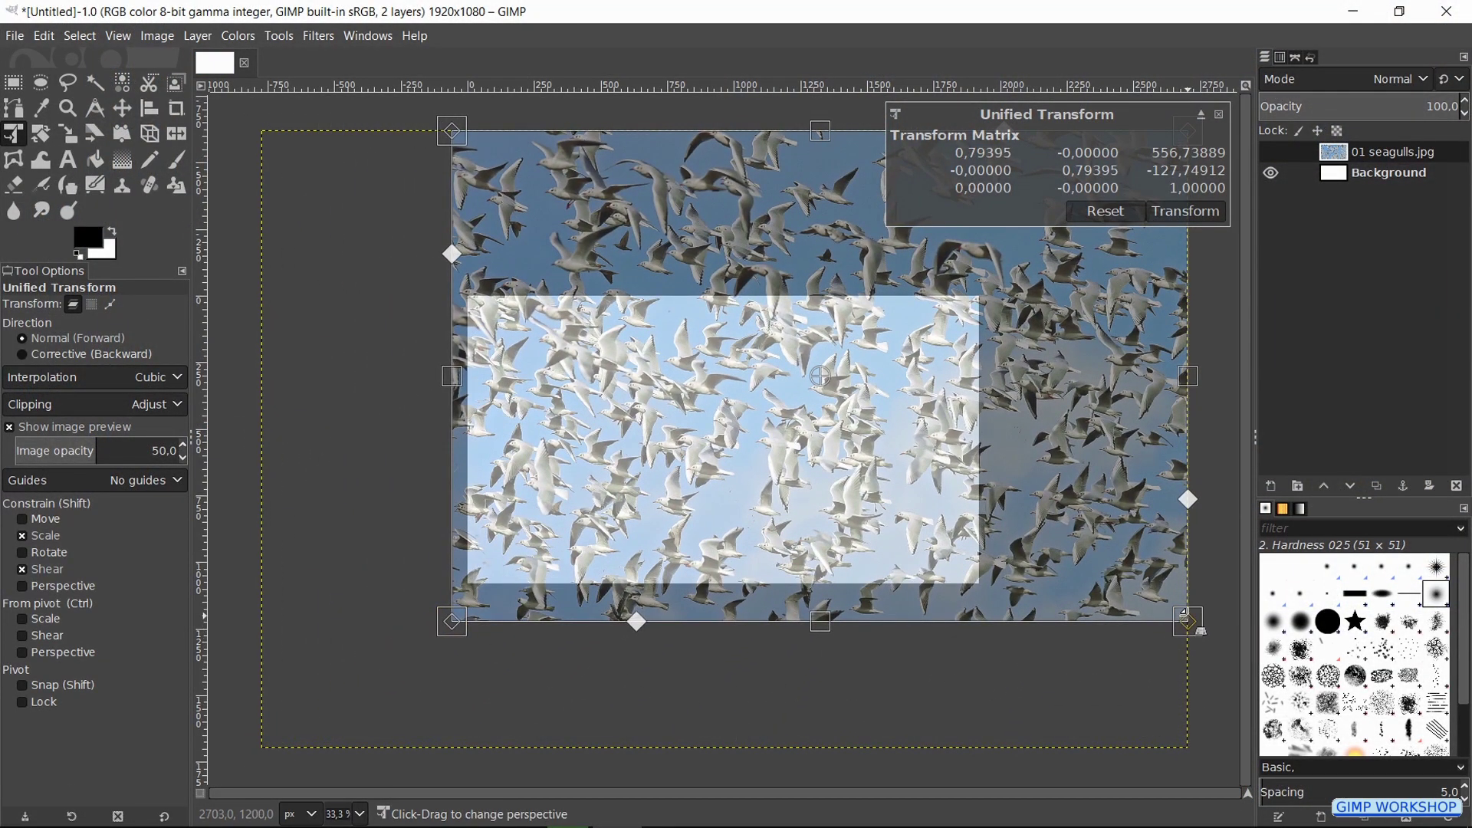
pyautogui.moveTo(1181, 613); pyautogui.dragTo(996, 477)
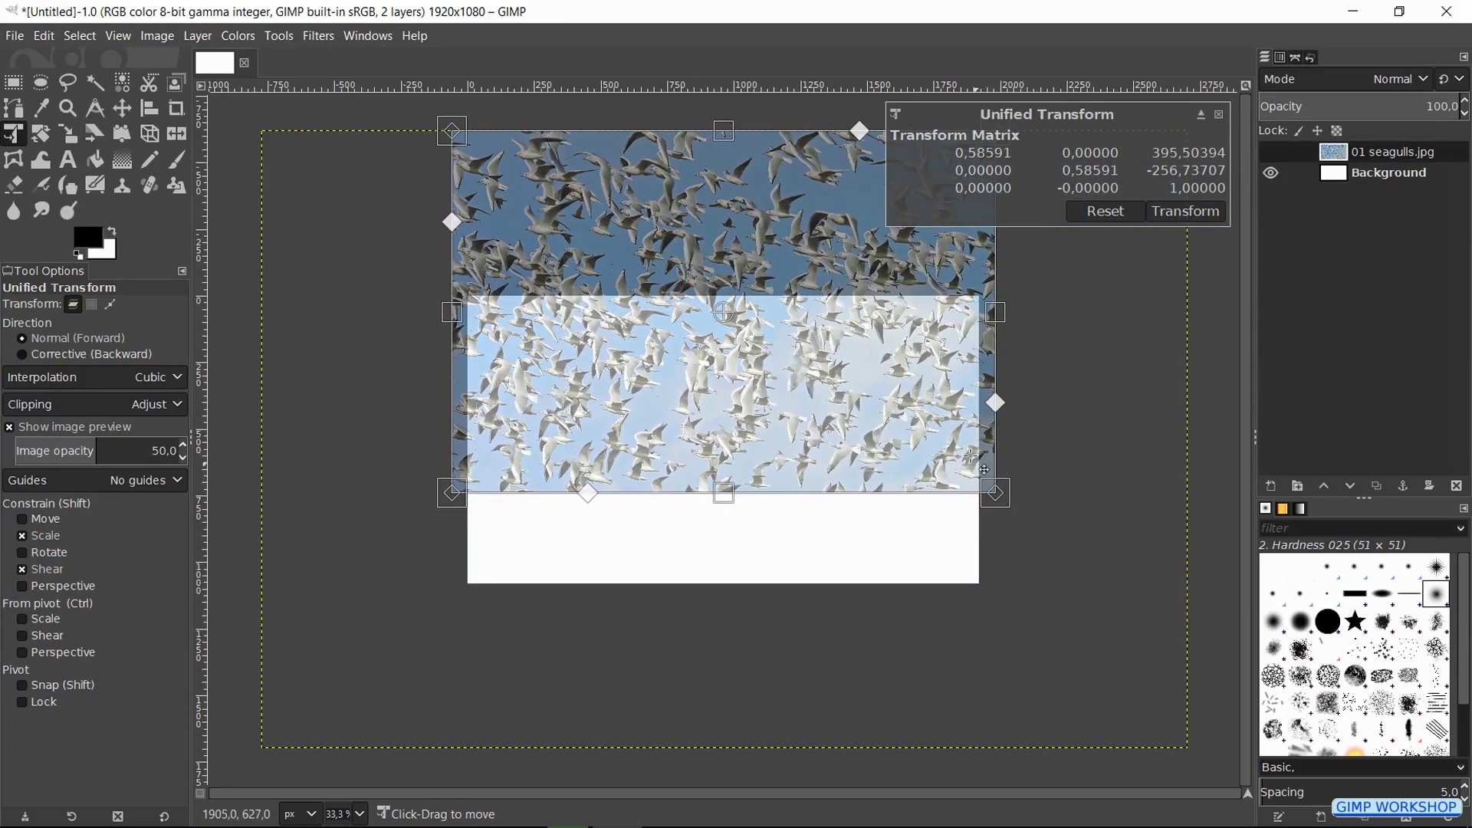
pyautogui.moveTo(866, 370); pyautogui.dragTo(862, 467)
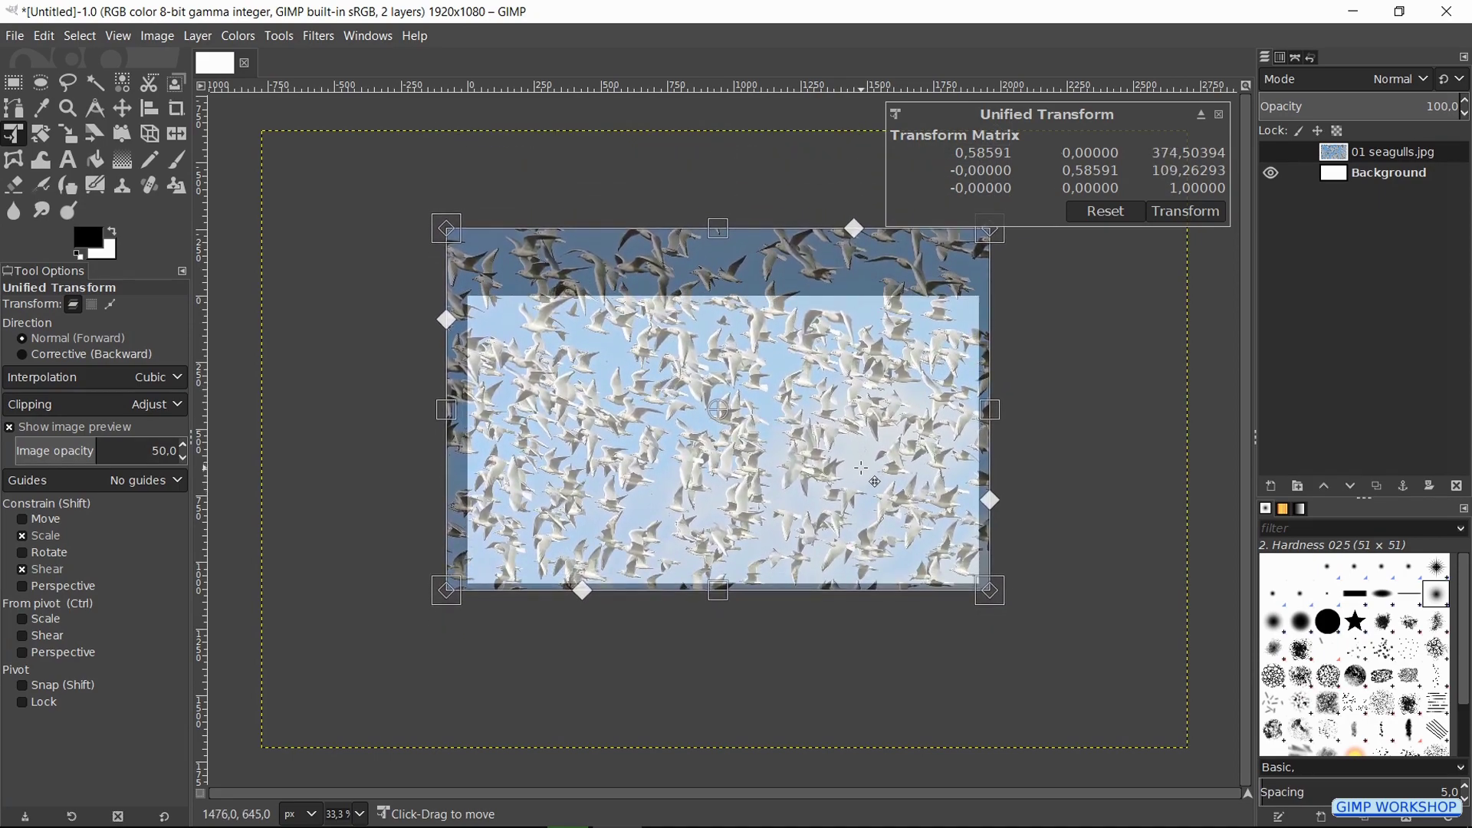
pyautogui.click(1167, 214)
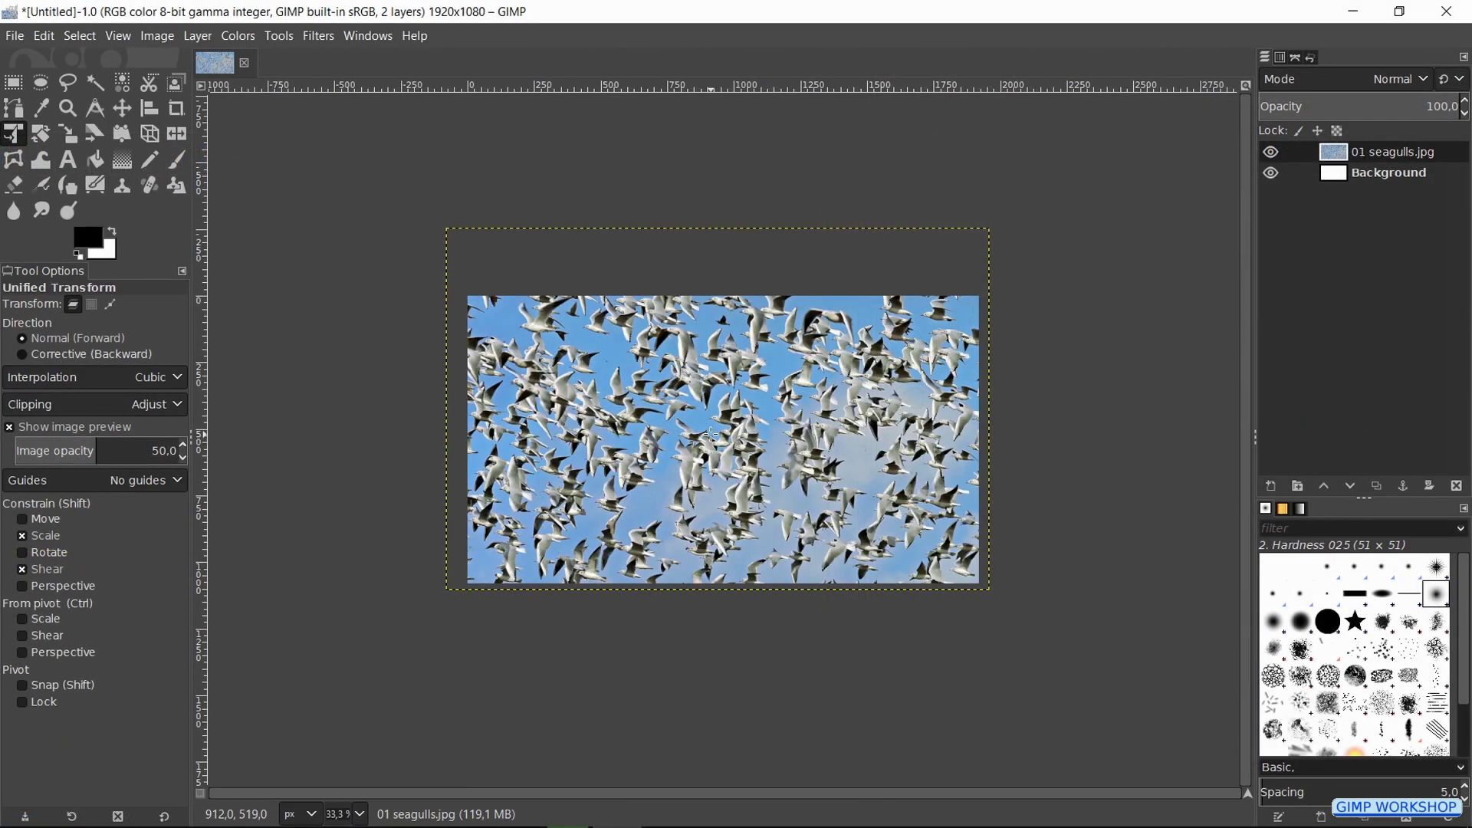
# Step: Open 2 seagull.jpg as a new layer on top of the flock photo
pyautogui.scroll(1, 712, 434)
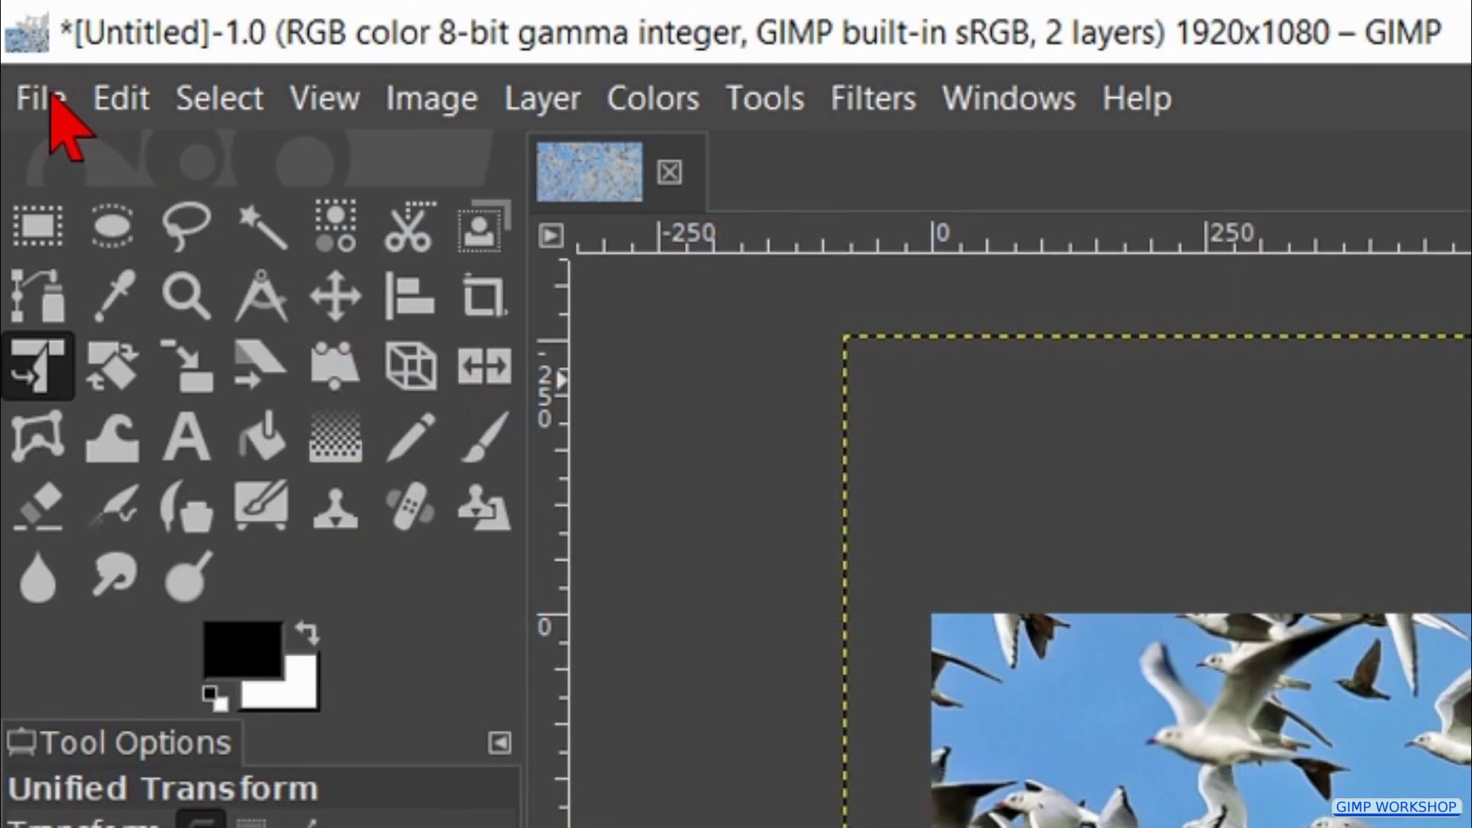
pyautogui.click(51, 93)
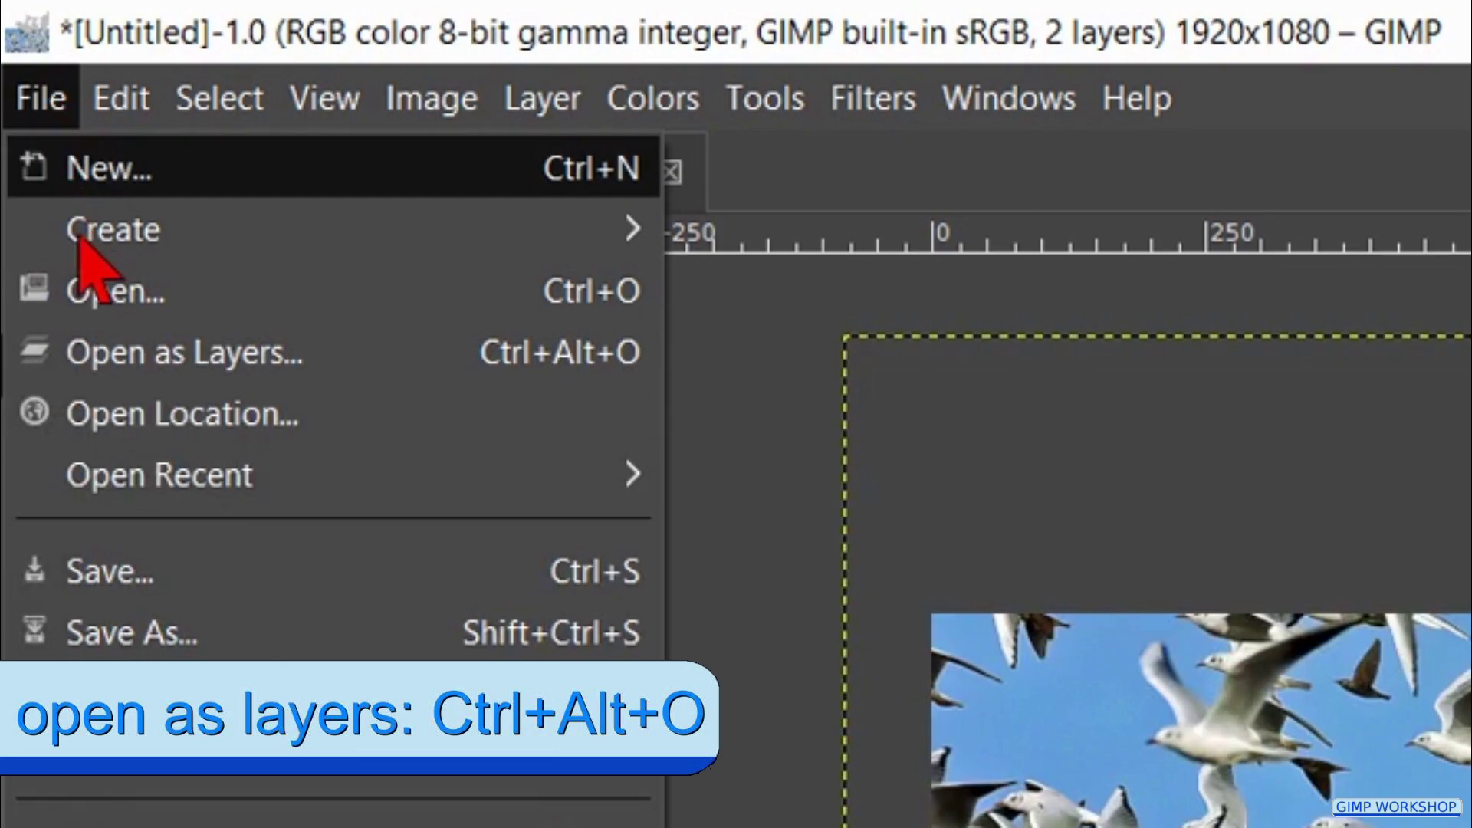
pyautogui.click(181, 350)
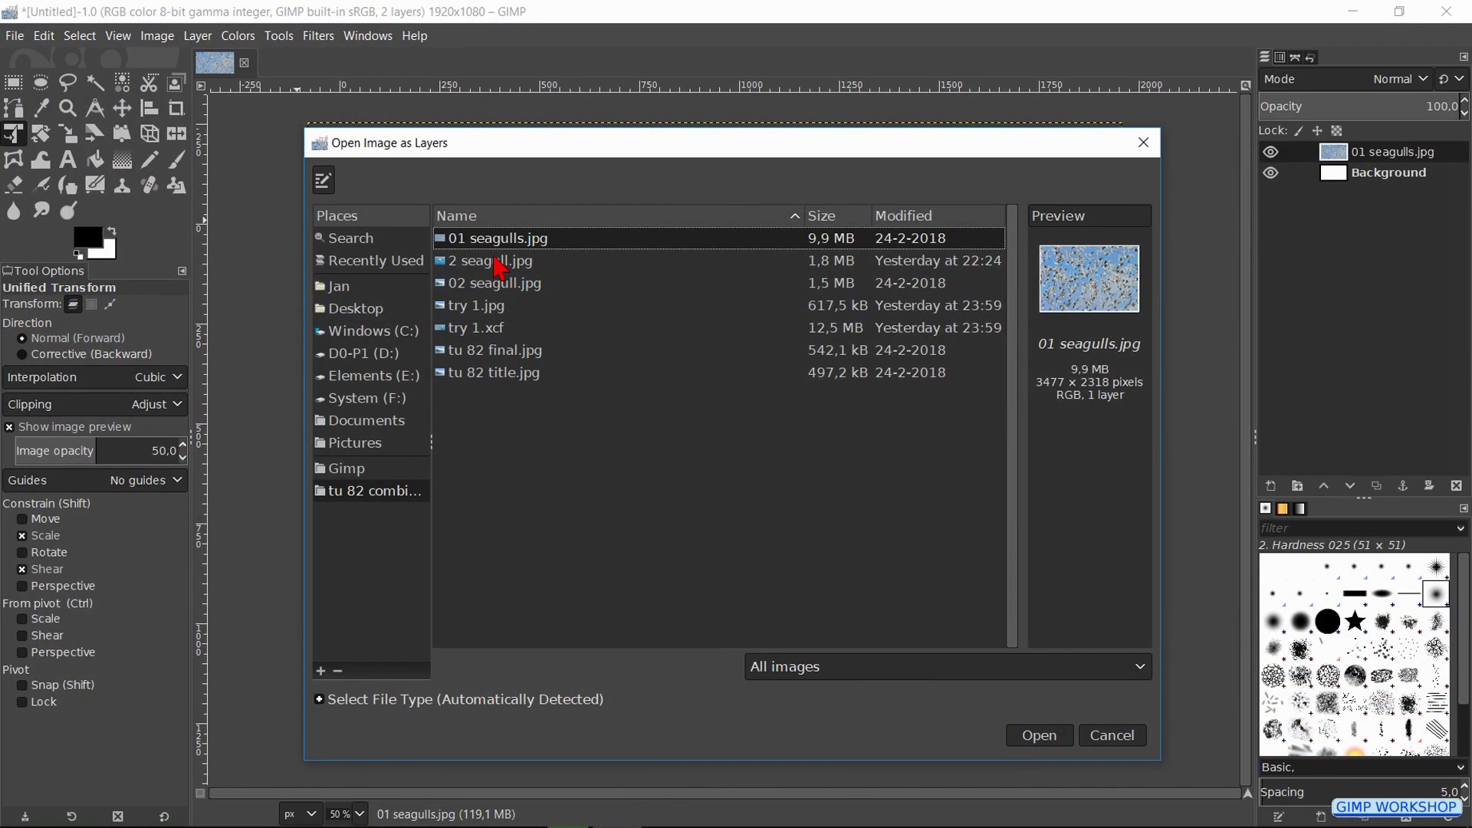
pyautogui.doubleClick(497, 262)
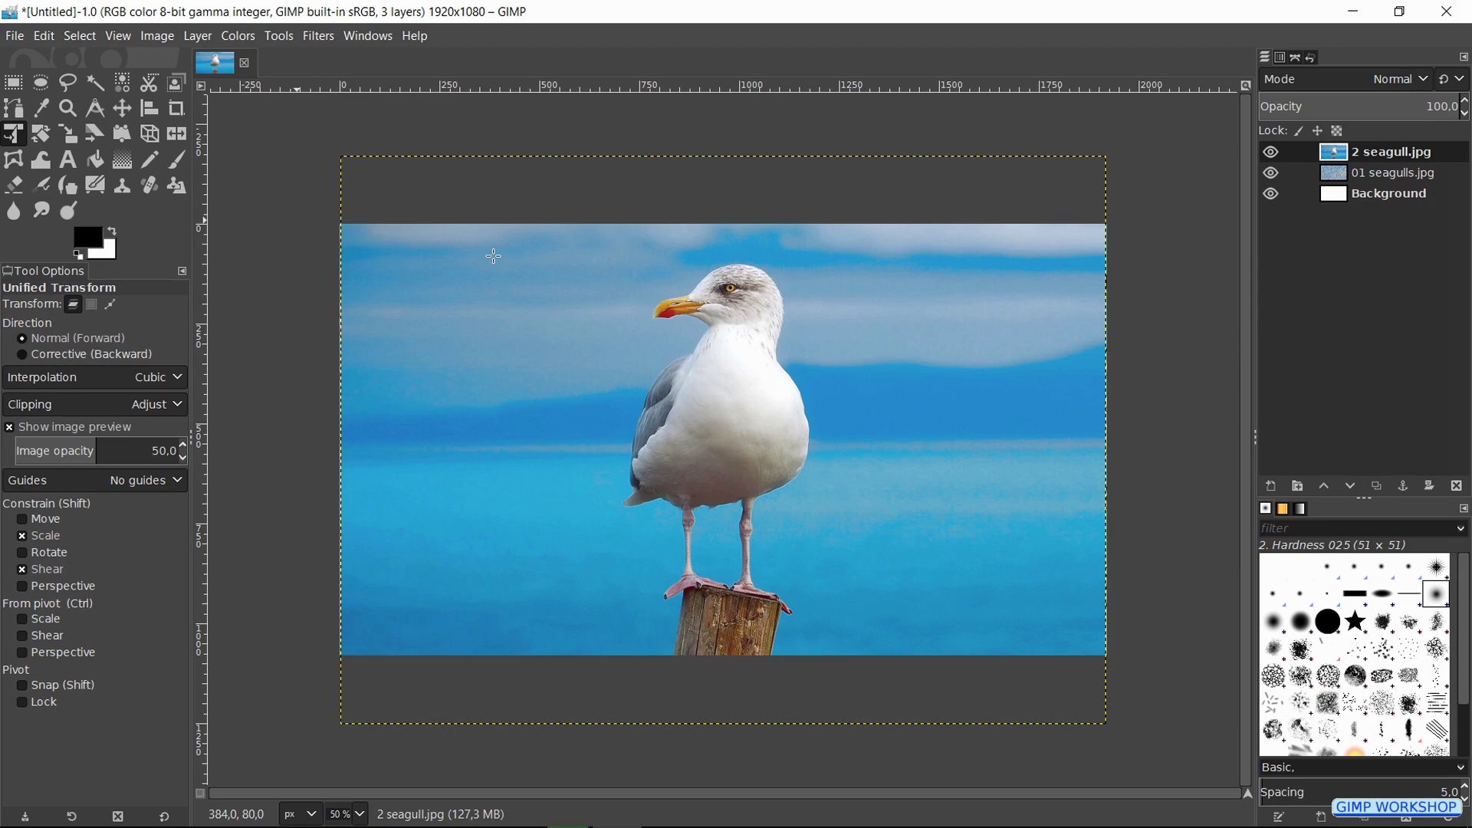
# Step: Scale the 2 seagull.jpg layer to about 86%, shift it right, and apply
pyautogui.click(495, 256)
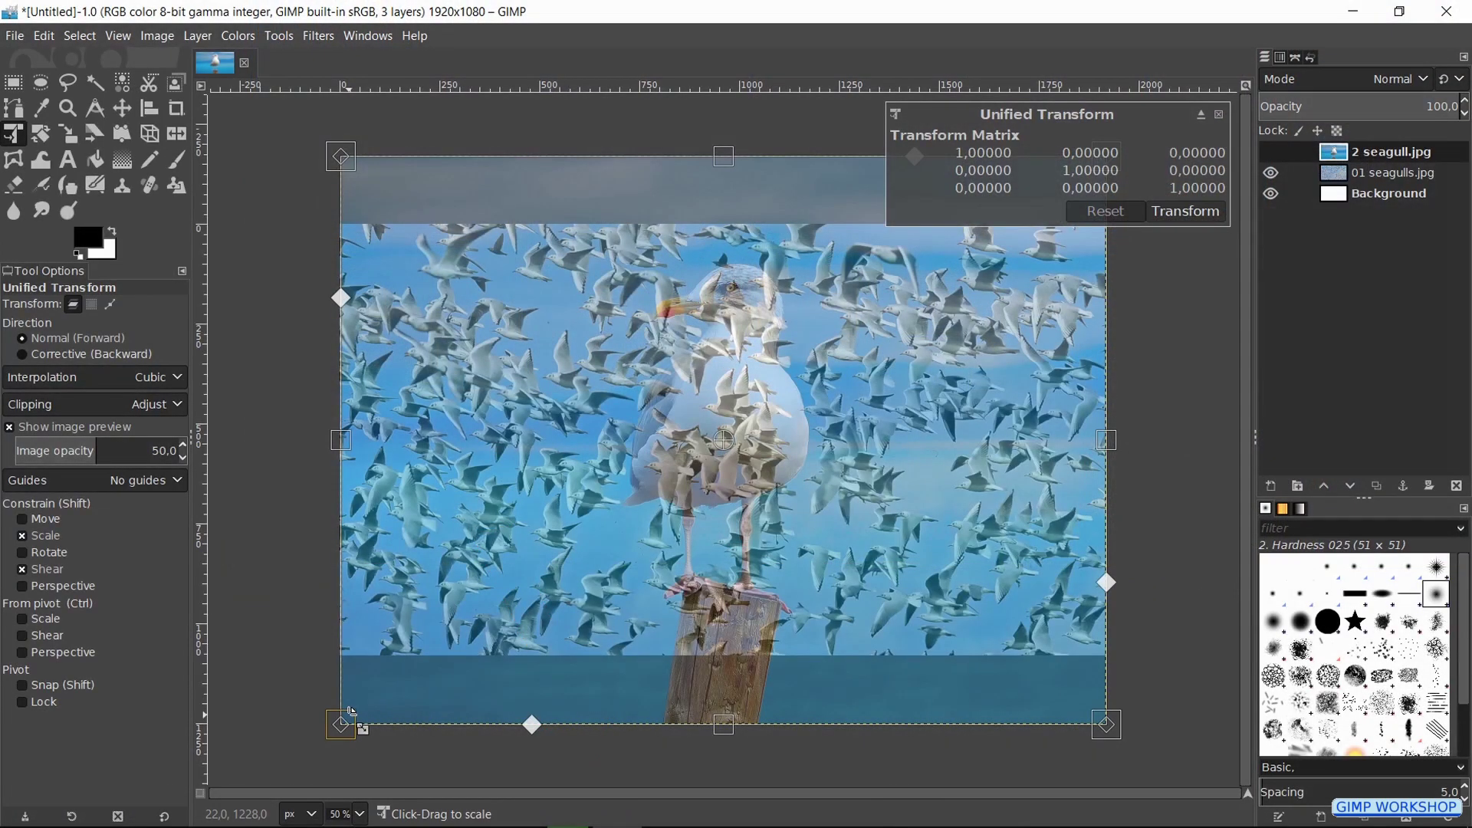
pyautogui.moveTo(351, 712); pyautogui.dragTo(545, 567)
pyautogui.moveTo(693, 318); pyautogui.dragTo(802, 371)
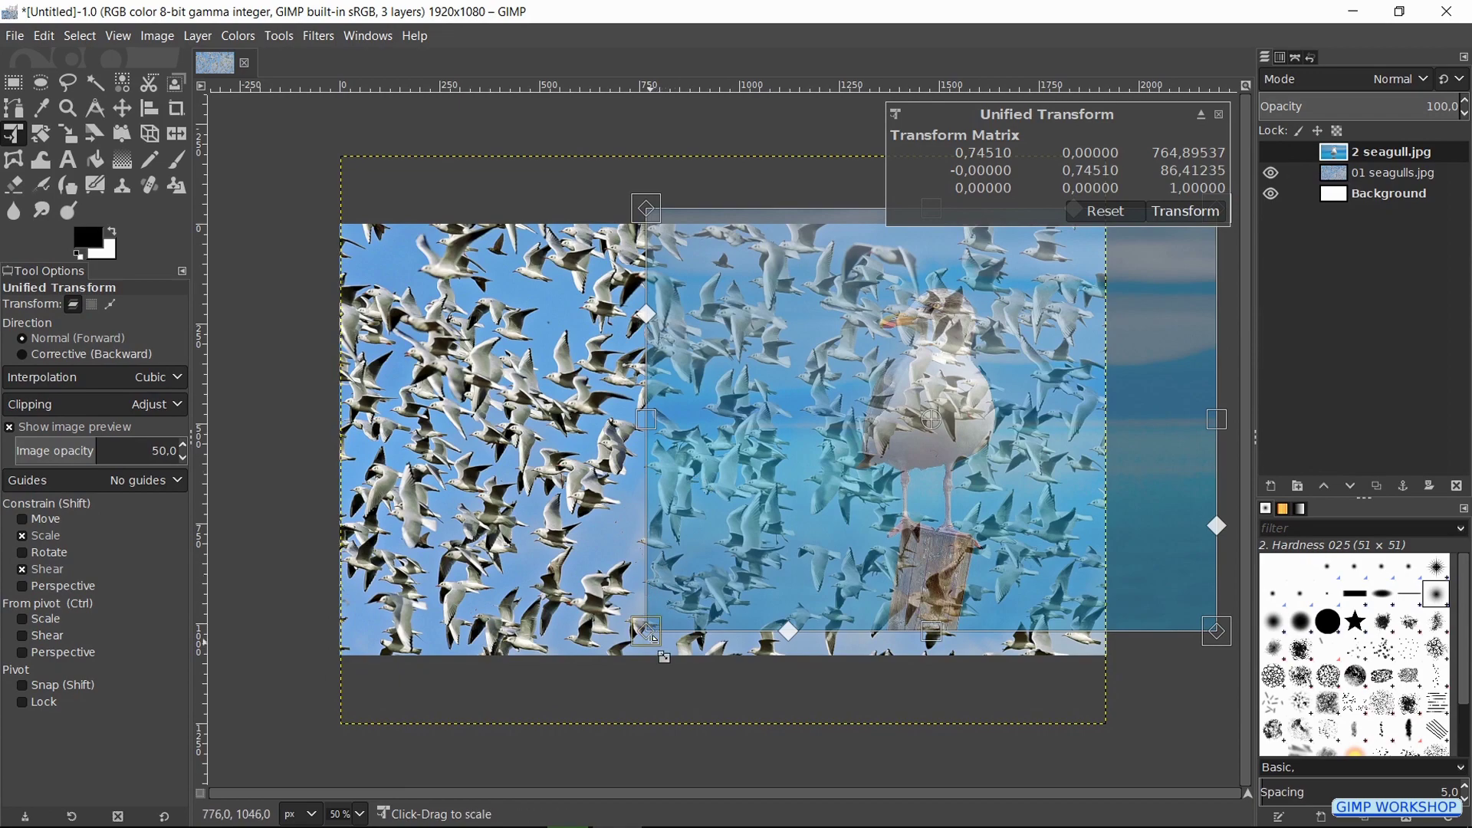
pyautogui.moveTo(653, 640); pyautogui.dragTo(567, 714)
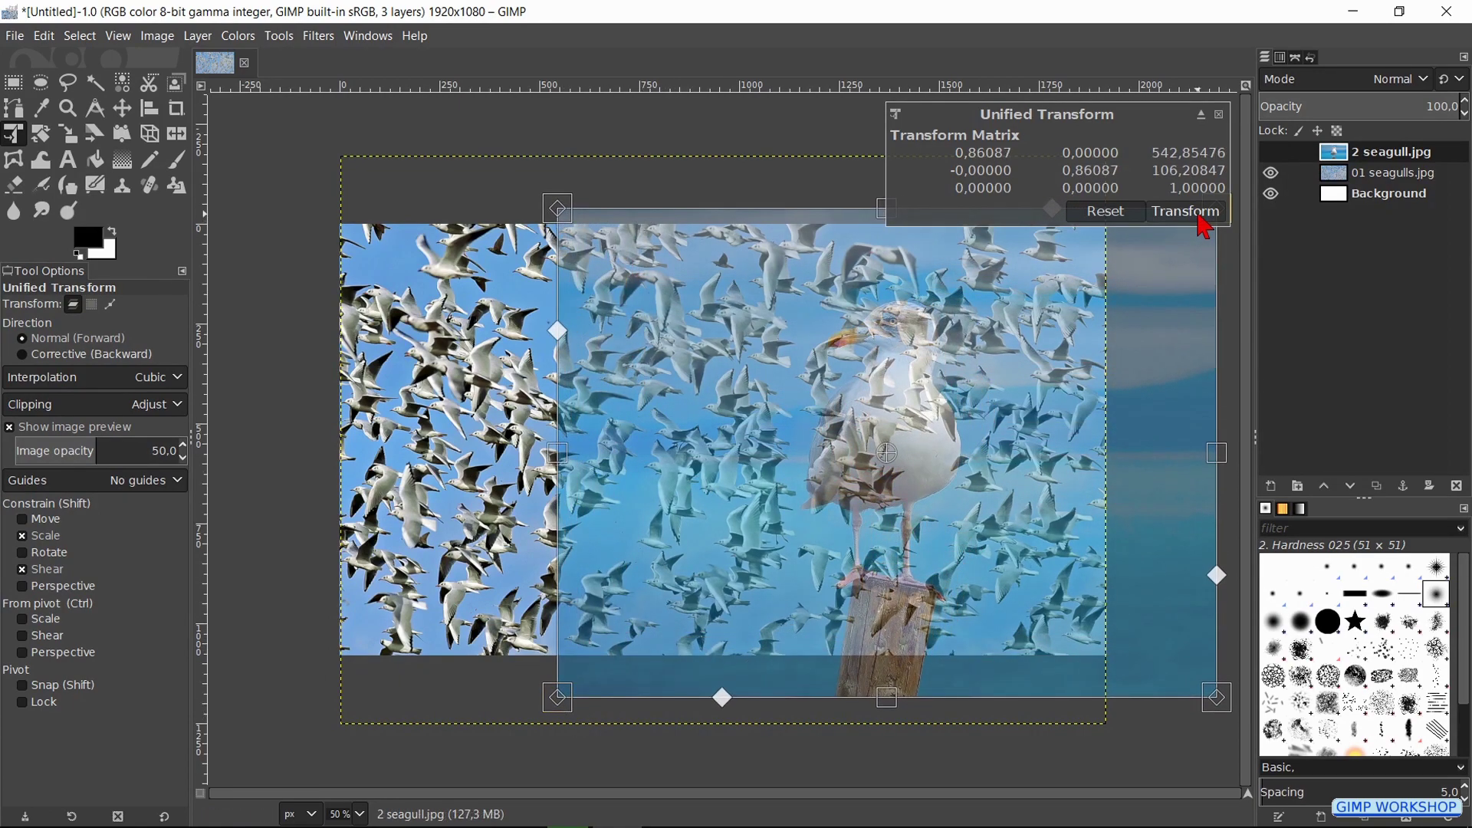
pyautogui.click(1199, 215)
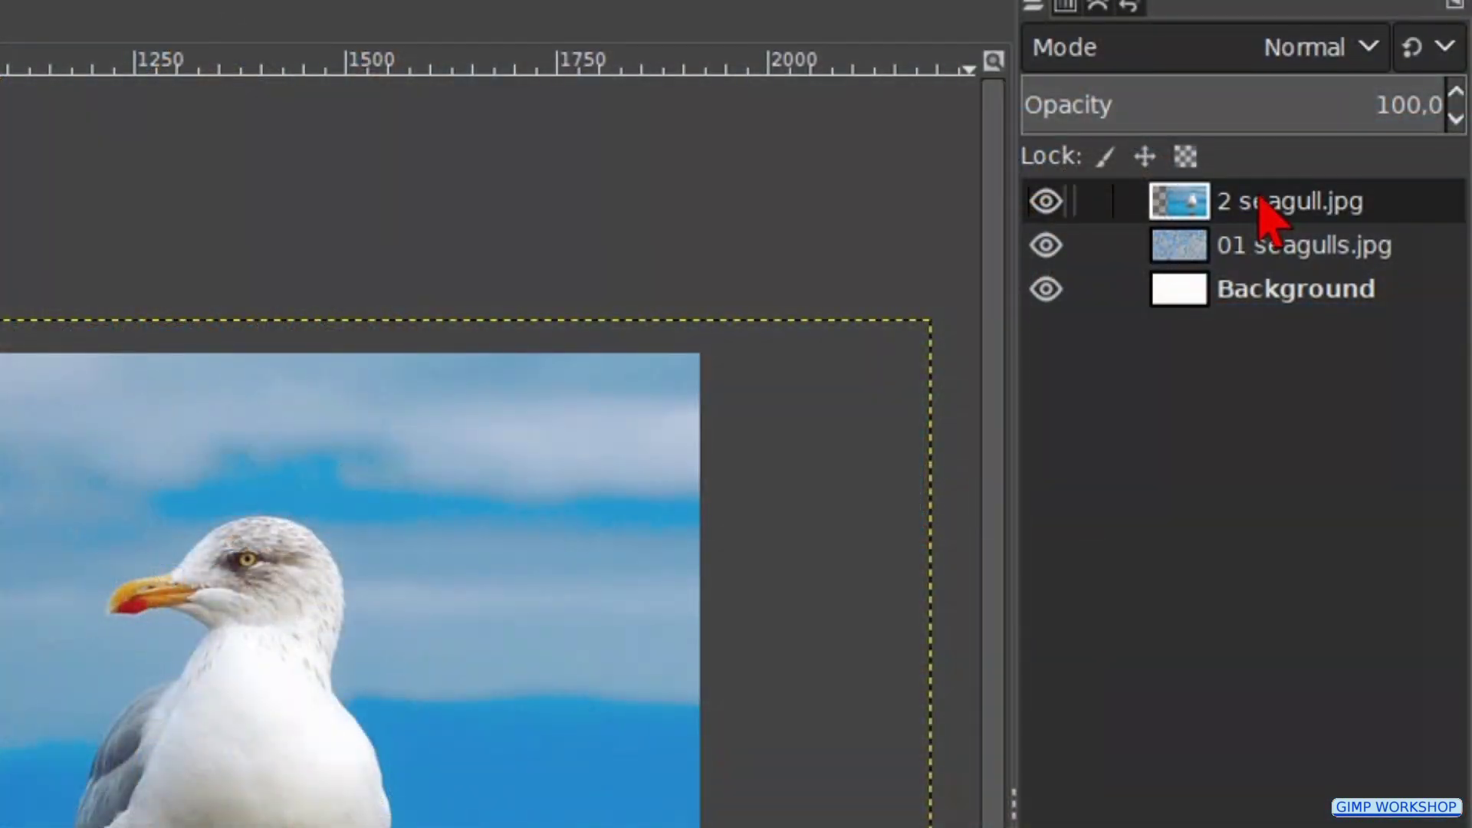
# Step: Add a White (full opacity) layer mask to the 2 seagull.jpg layer
pyautogui.rightClick(1258, 203)
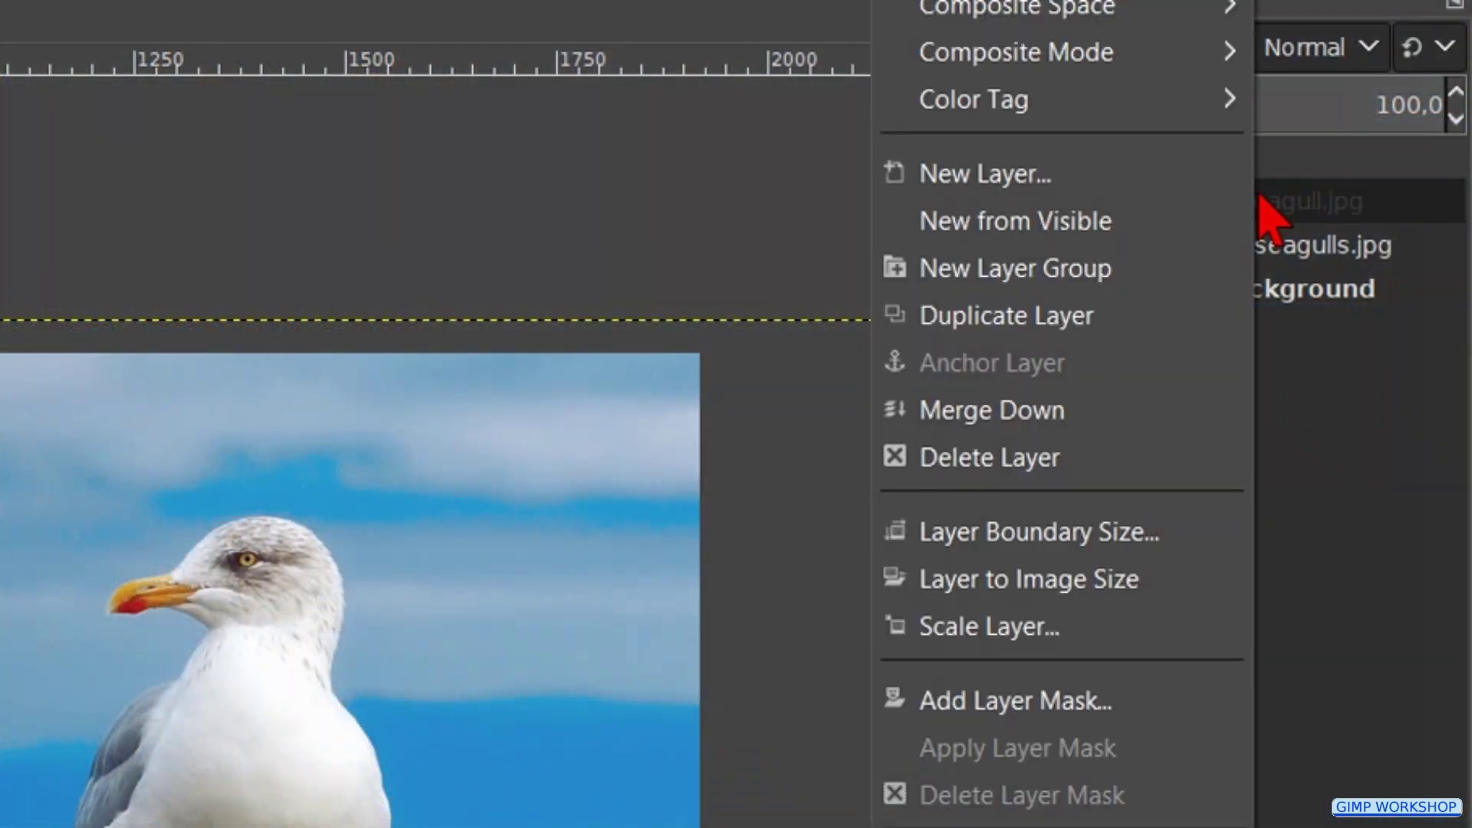
pyautogui.click(1074, 701)
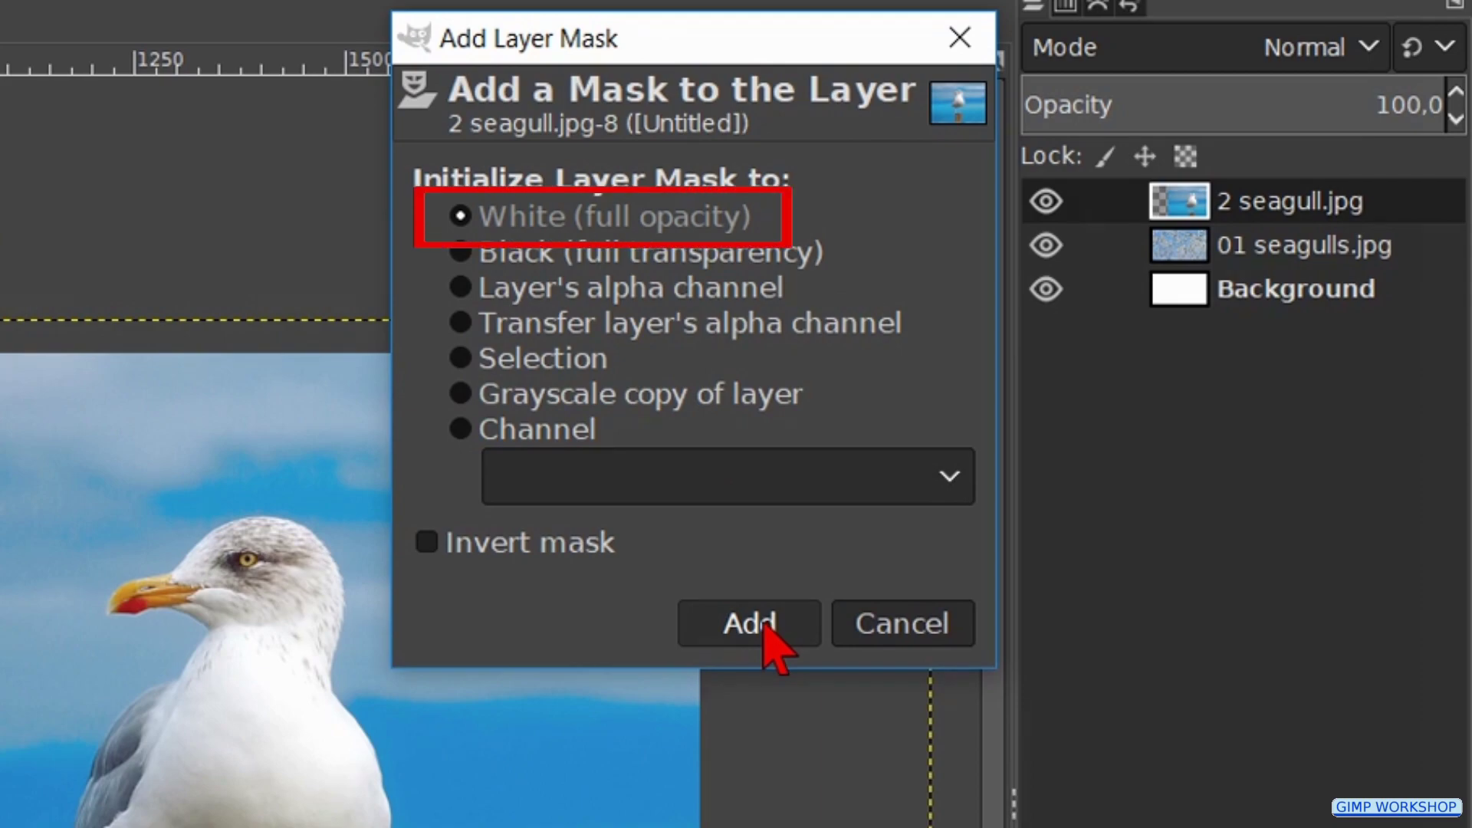
pyautogui.click(765, 625)
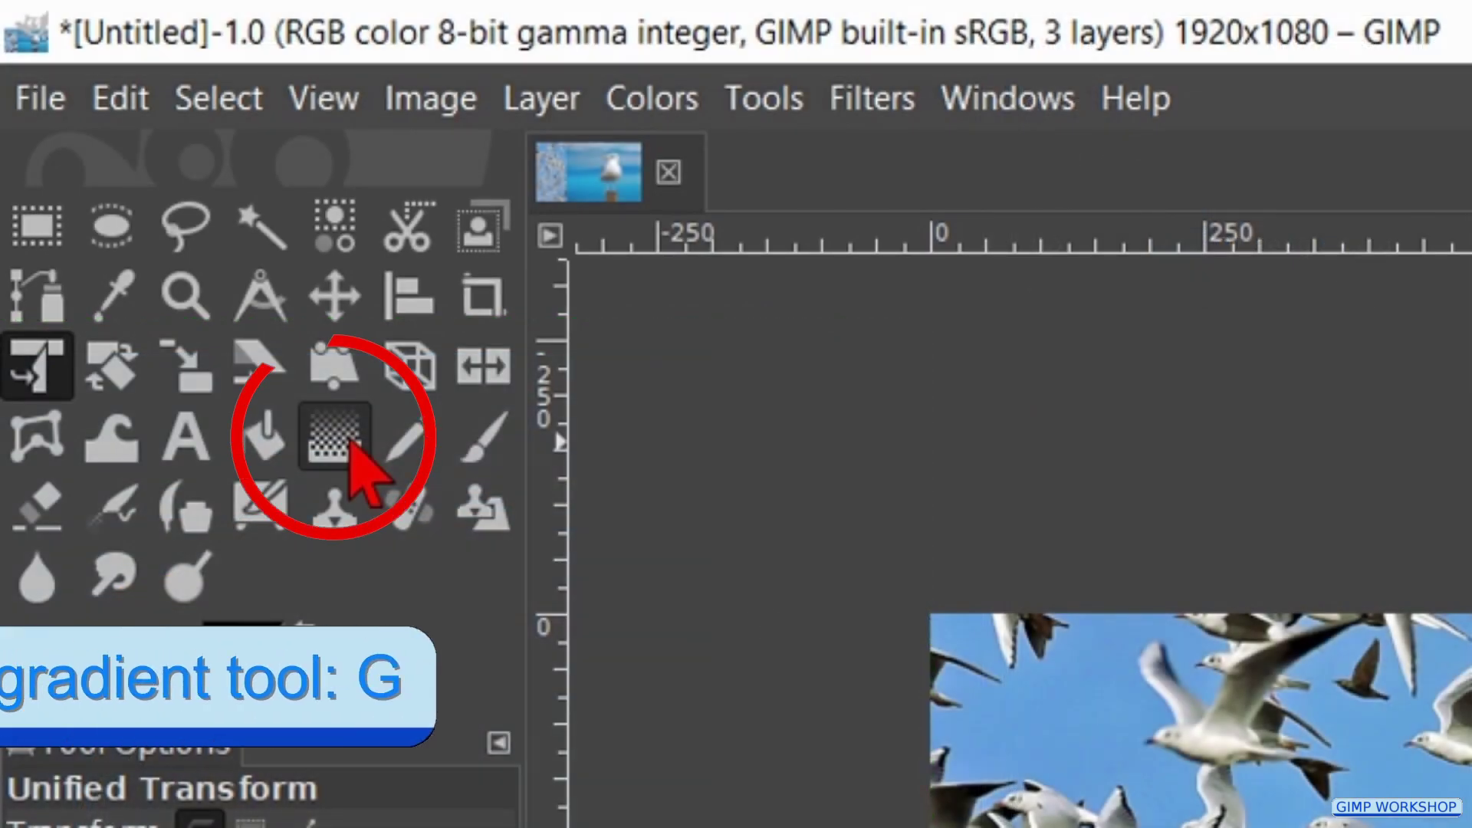
# Step: Draw a horizontal linear gradient on the 2 seagull.jpg mask so the flock blends into the gull
pyautogui.click(338, 435)
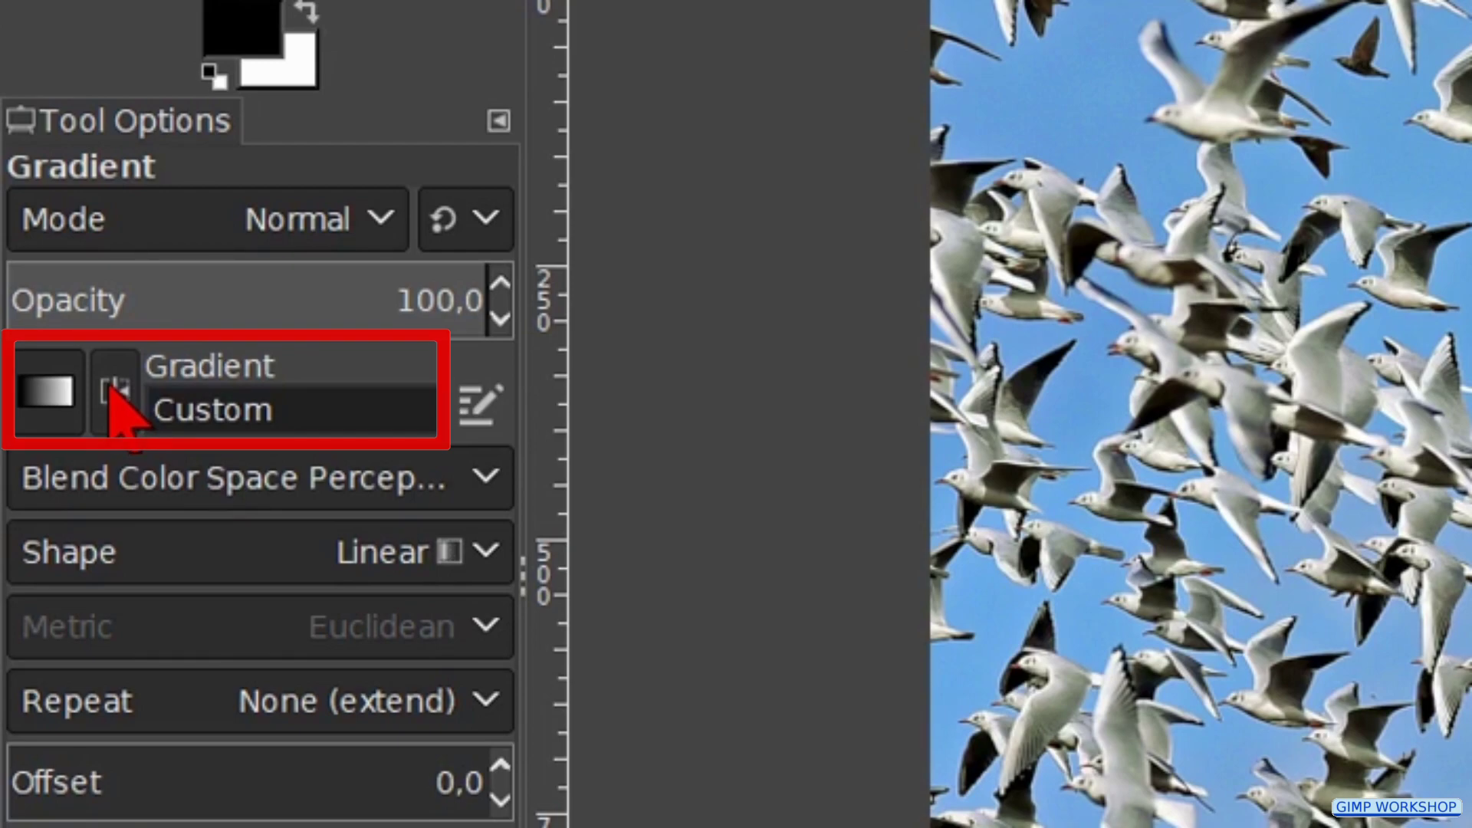
pyautogui.click(115, 393)
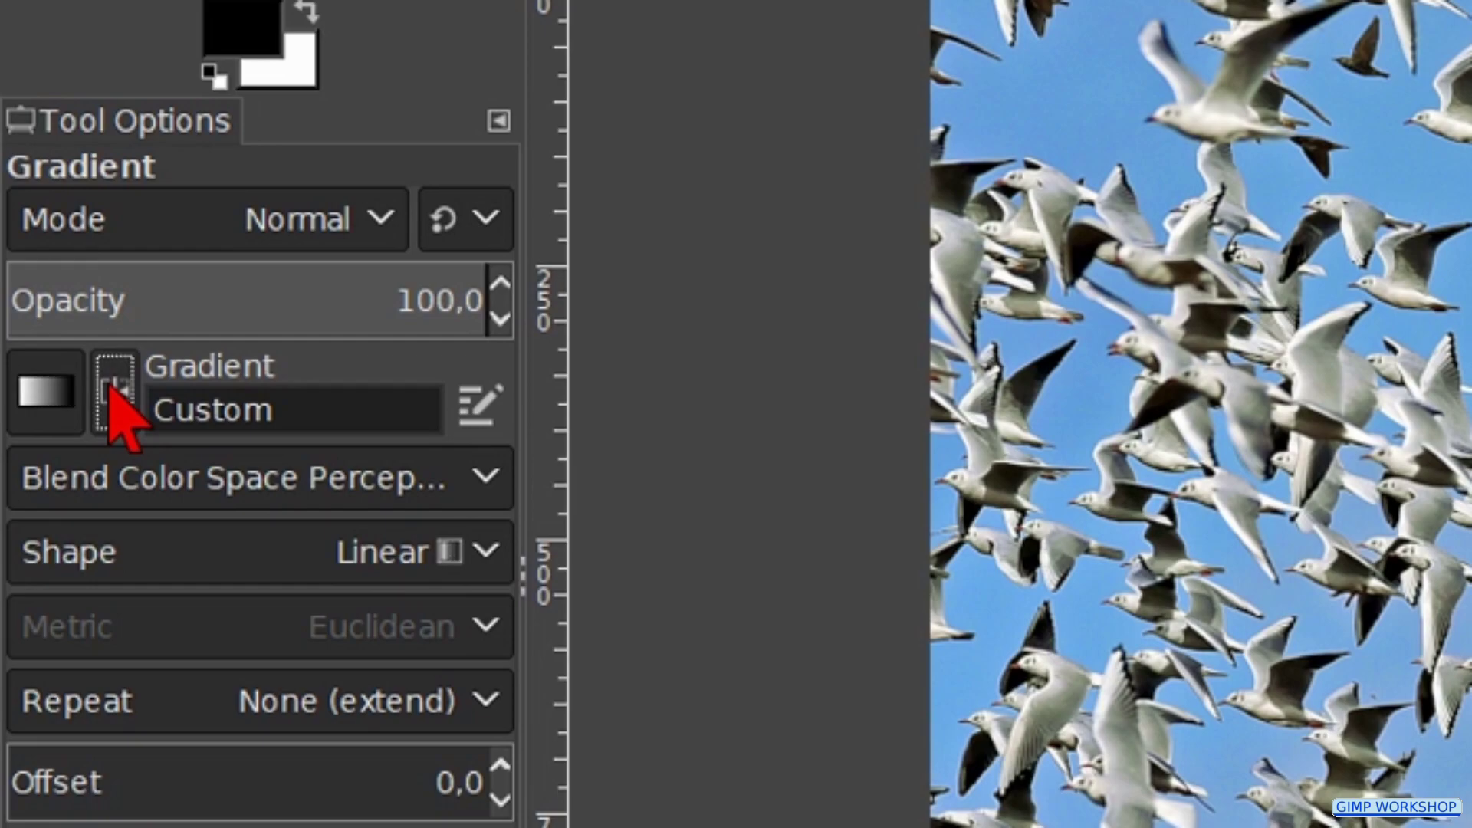
pyautogui.click(115, 393)
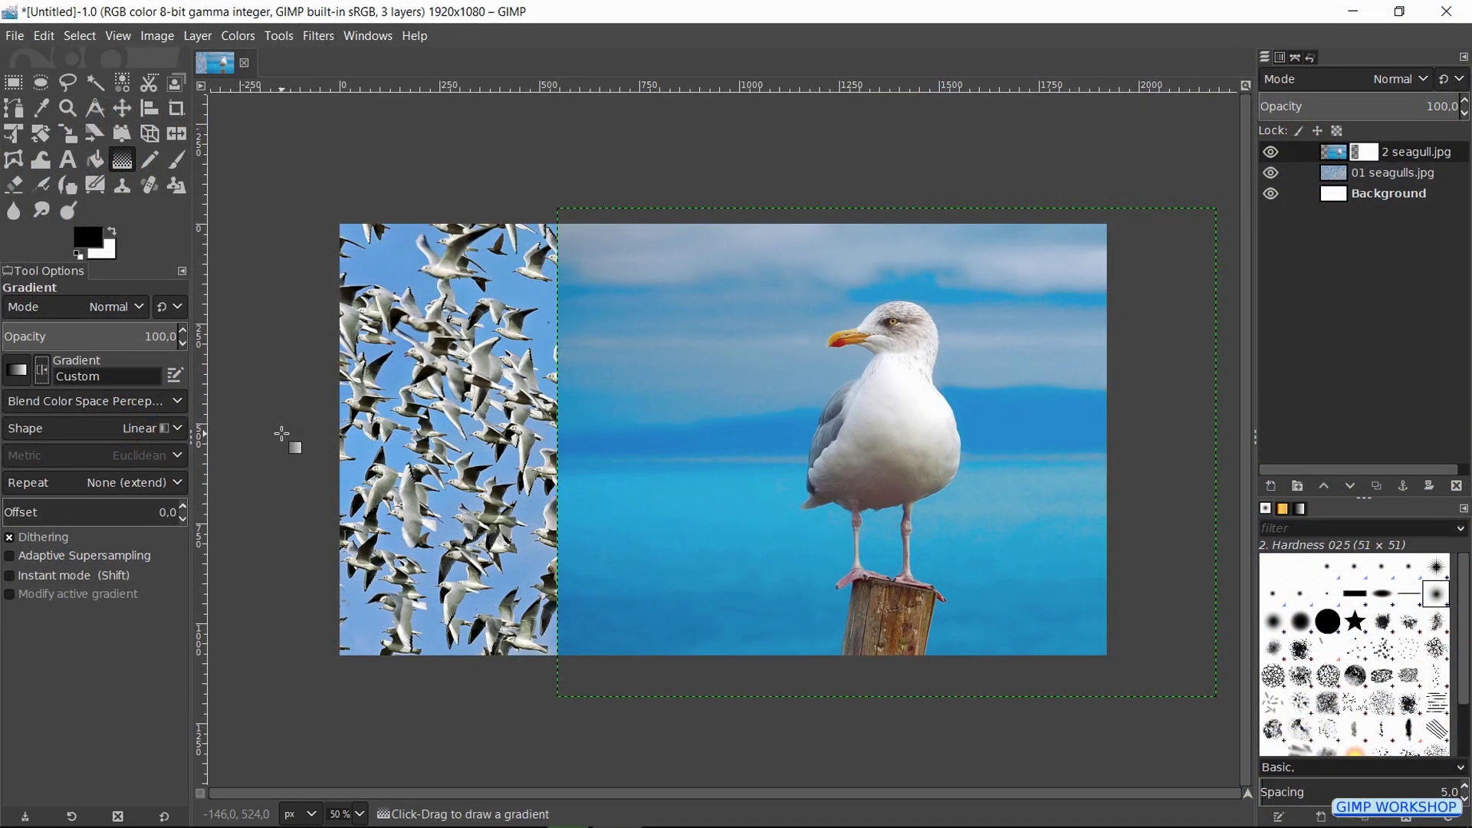
pyautogui.moveTo(765, 566); pyautogui.dragTo(1458, 667)
pyautogui.moveTo(522, 458); pyautogui.dragTo(746, 423)
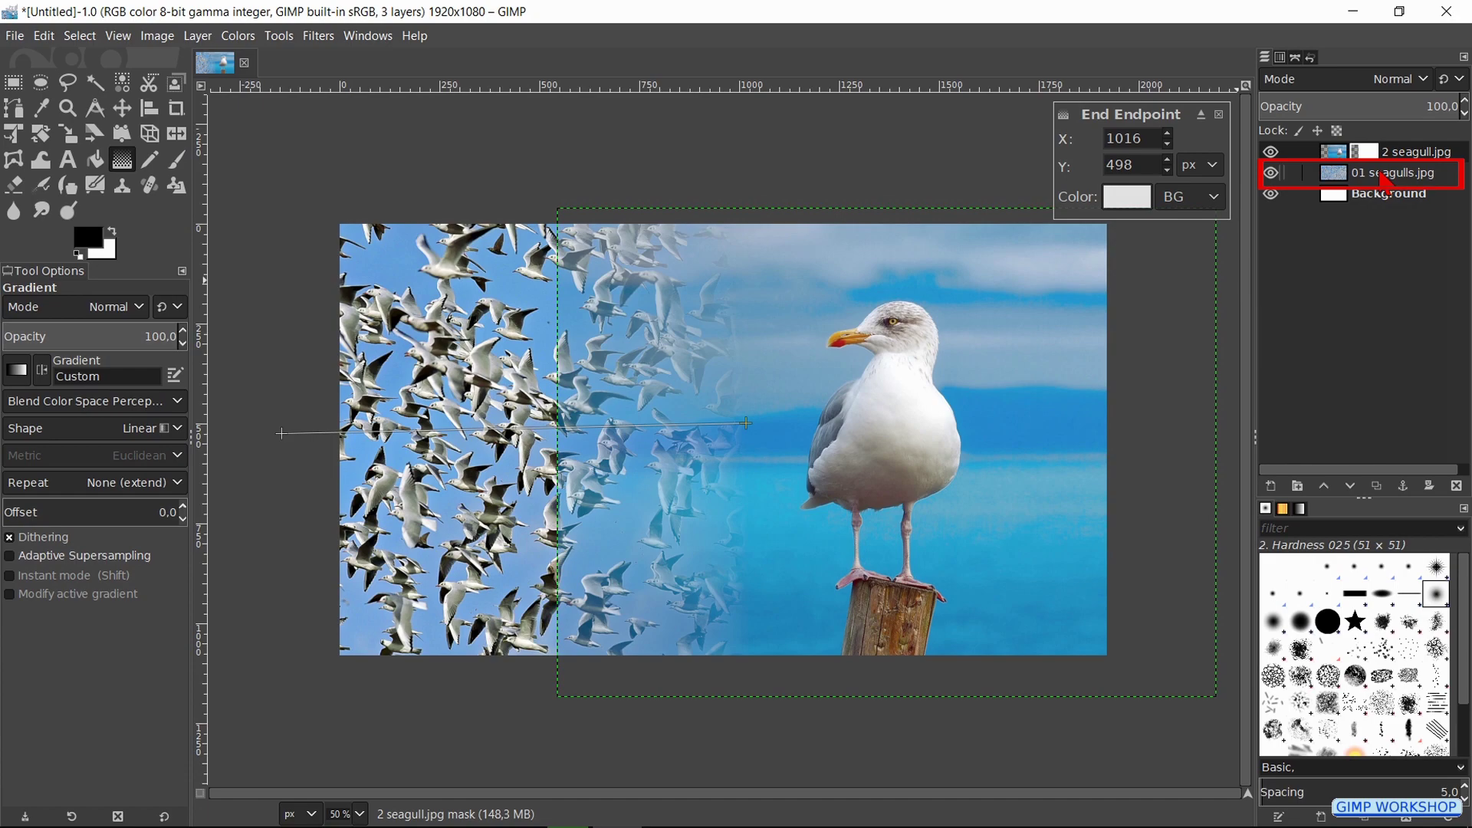
pyautogui.click(1386, 181)
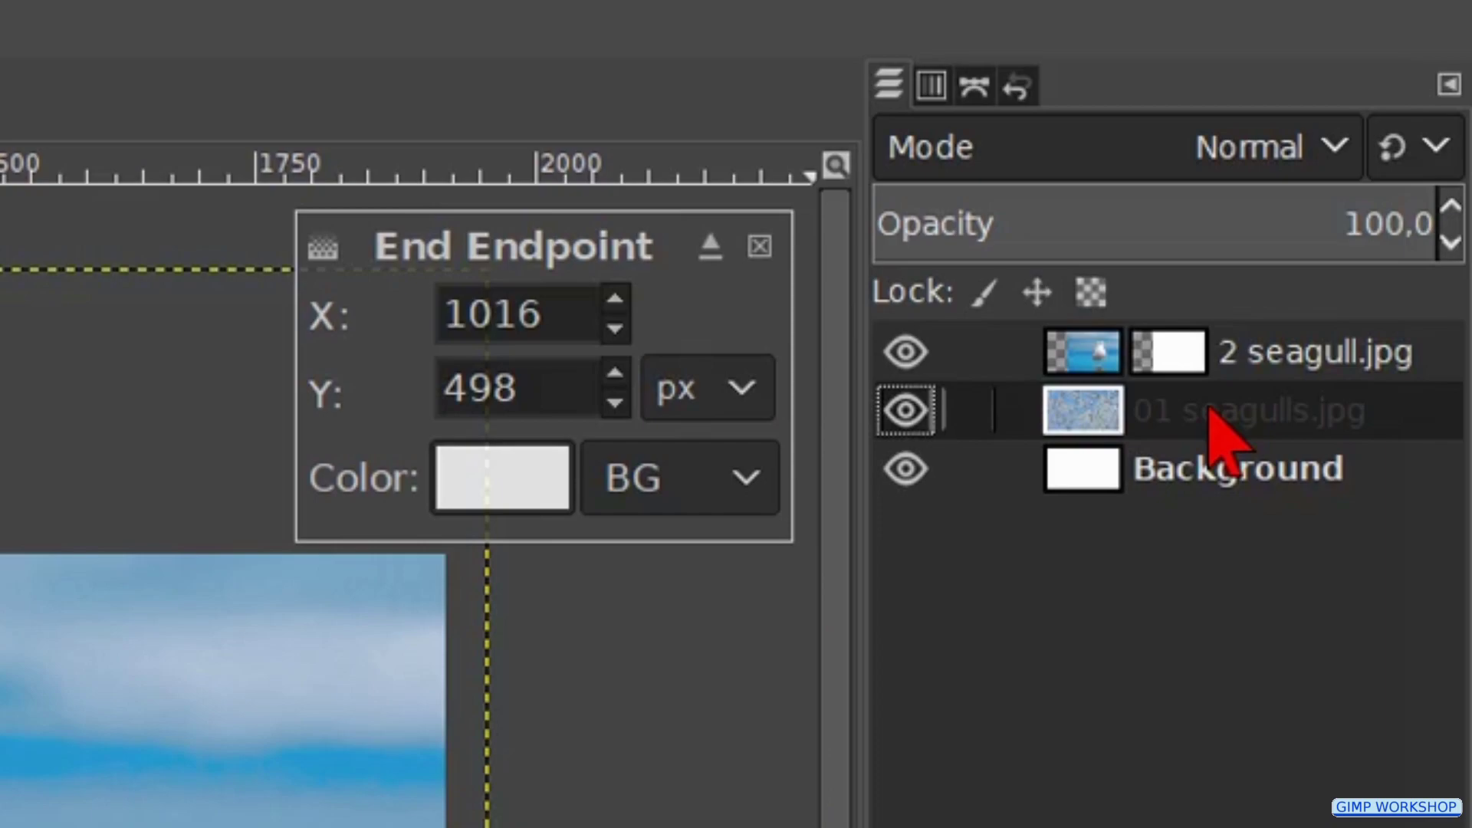
# Step: Compare the 2 seagull.jpg mask and layer thumbnails, ending with the mask active
pyautogui.click(1189, 352)
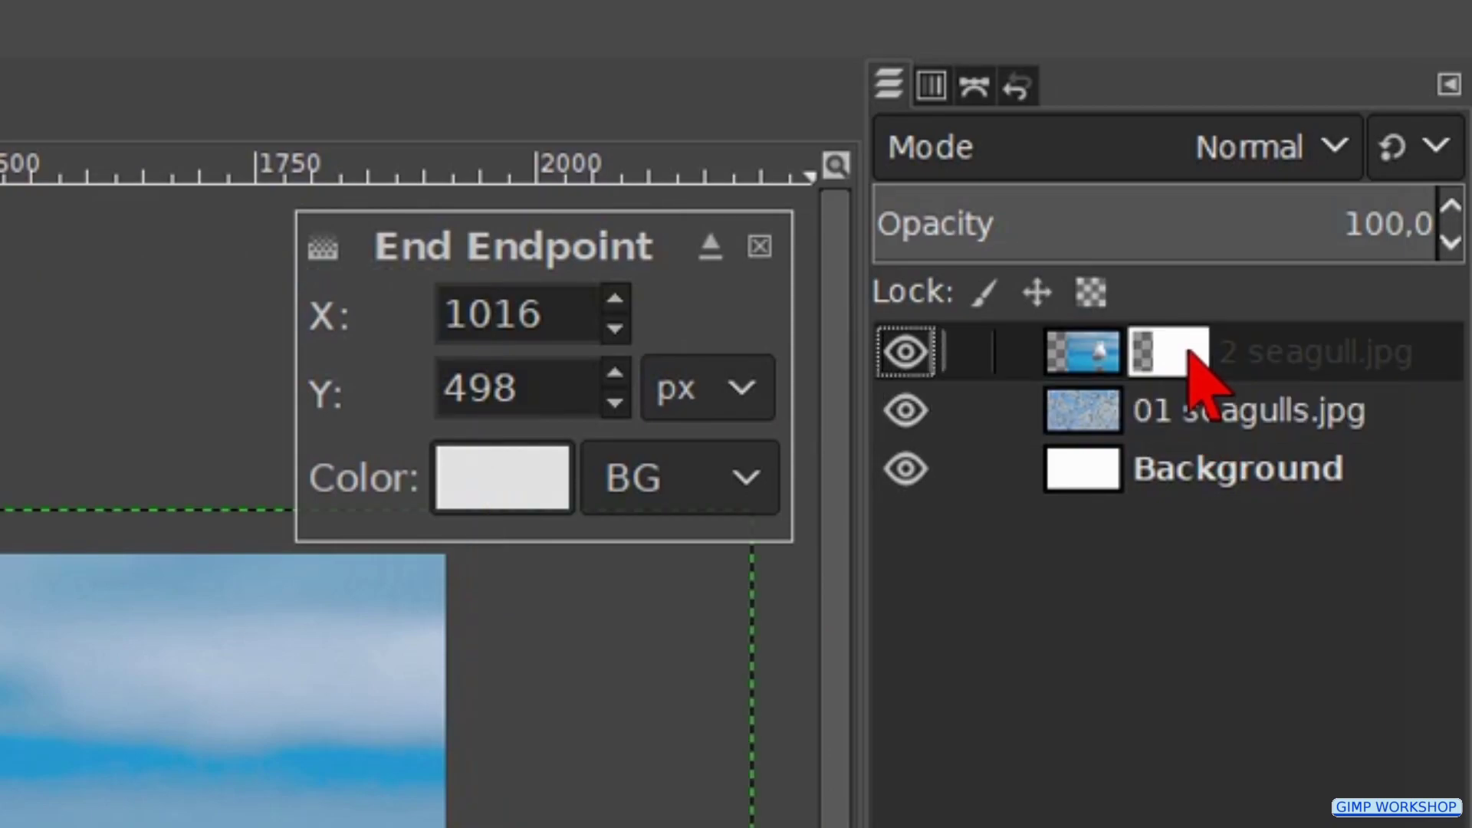
pyautogui.click(1095, 350)
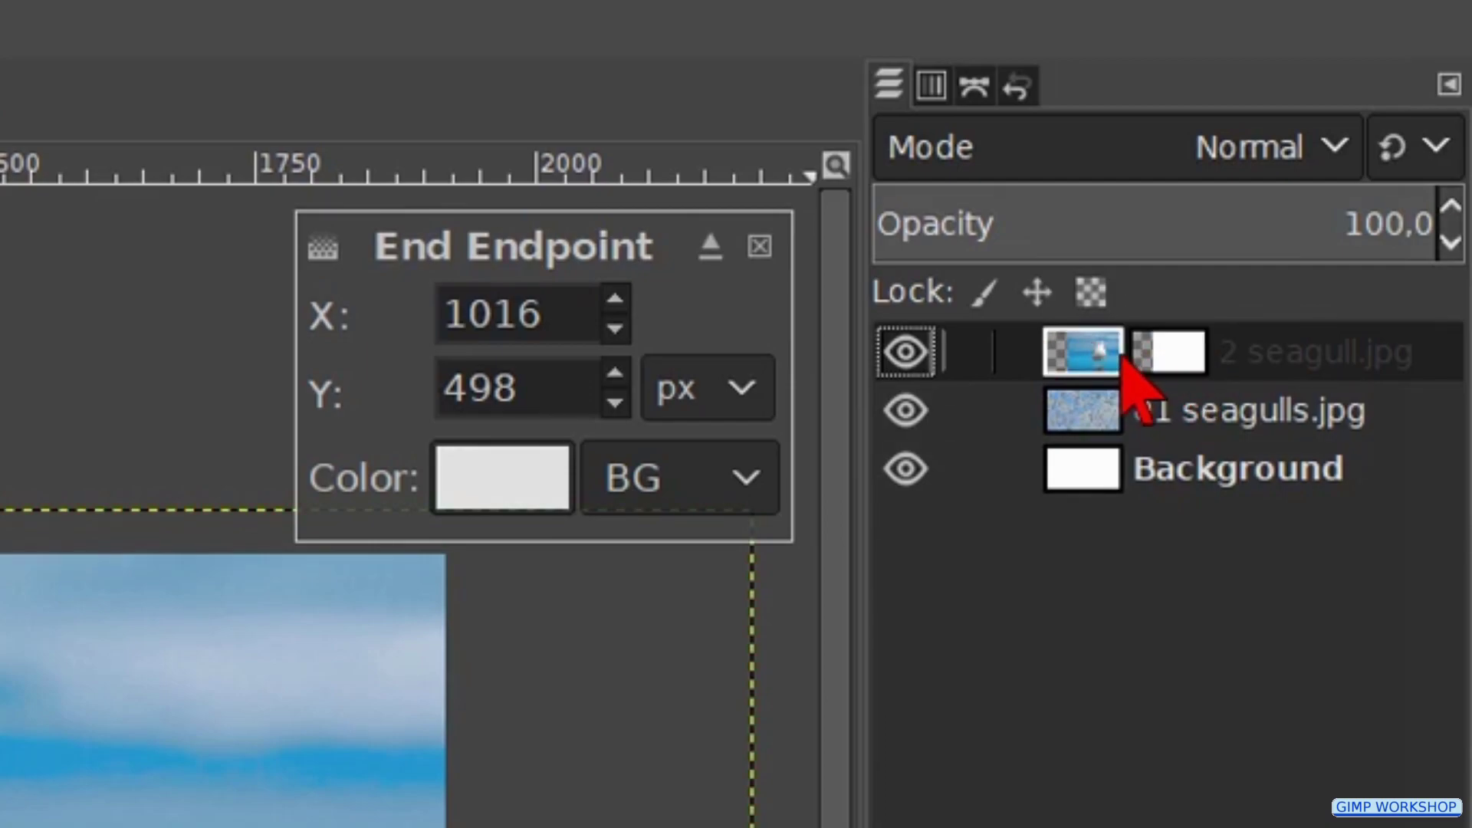
pyautogui.click(1181, 372)
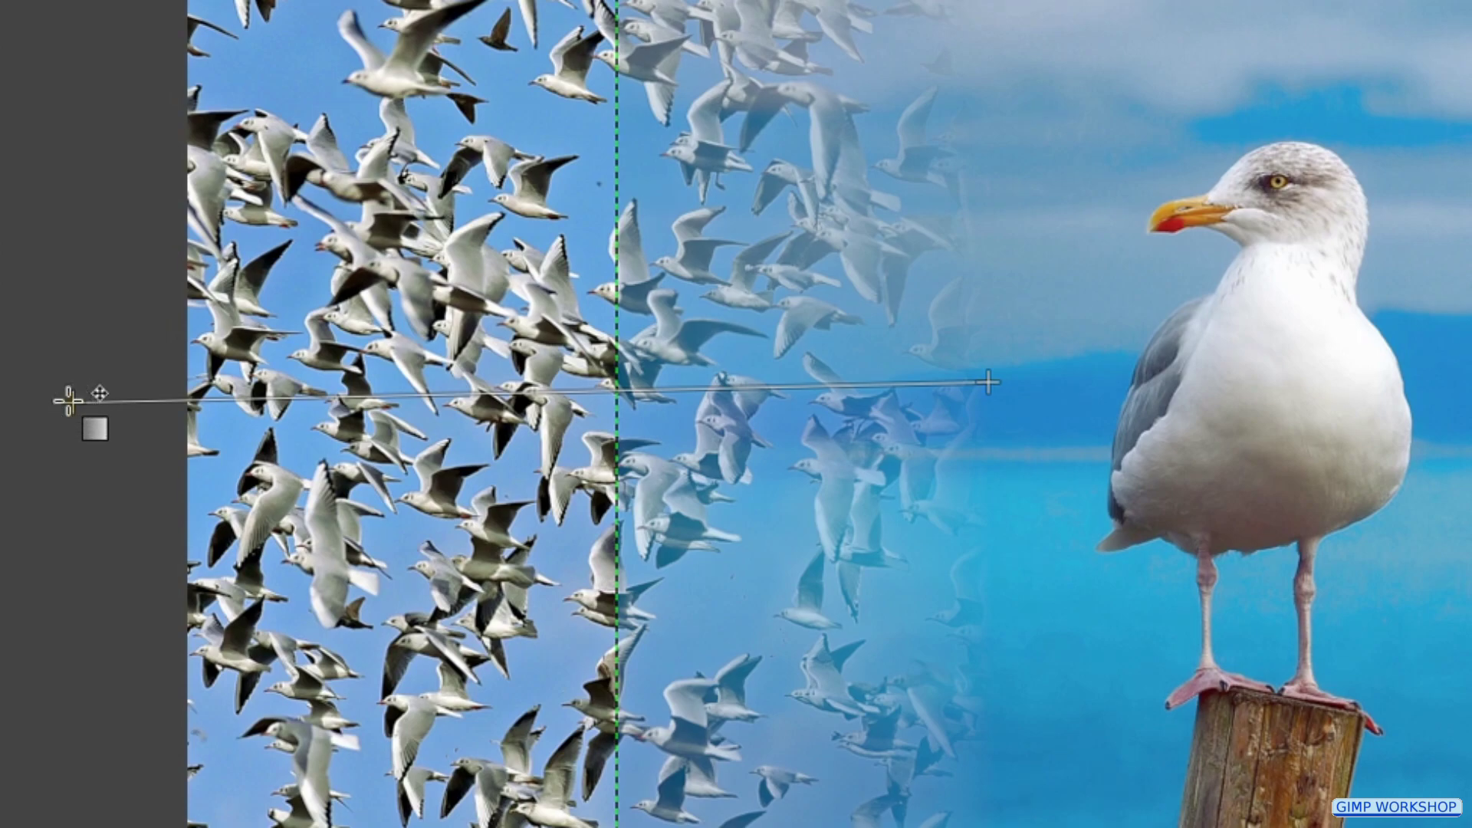
# Step: Reposition the mask gradient's start into the flock and its end further right, angling the blend slightly
pyautogui.moveTo(68, 400); pyautogui.dragTo(598, 379)
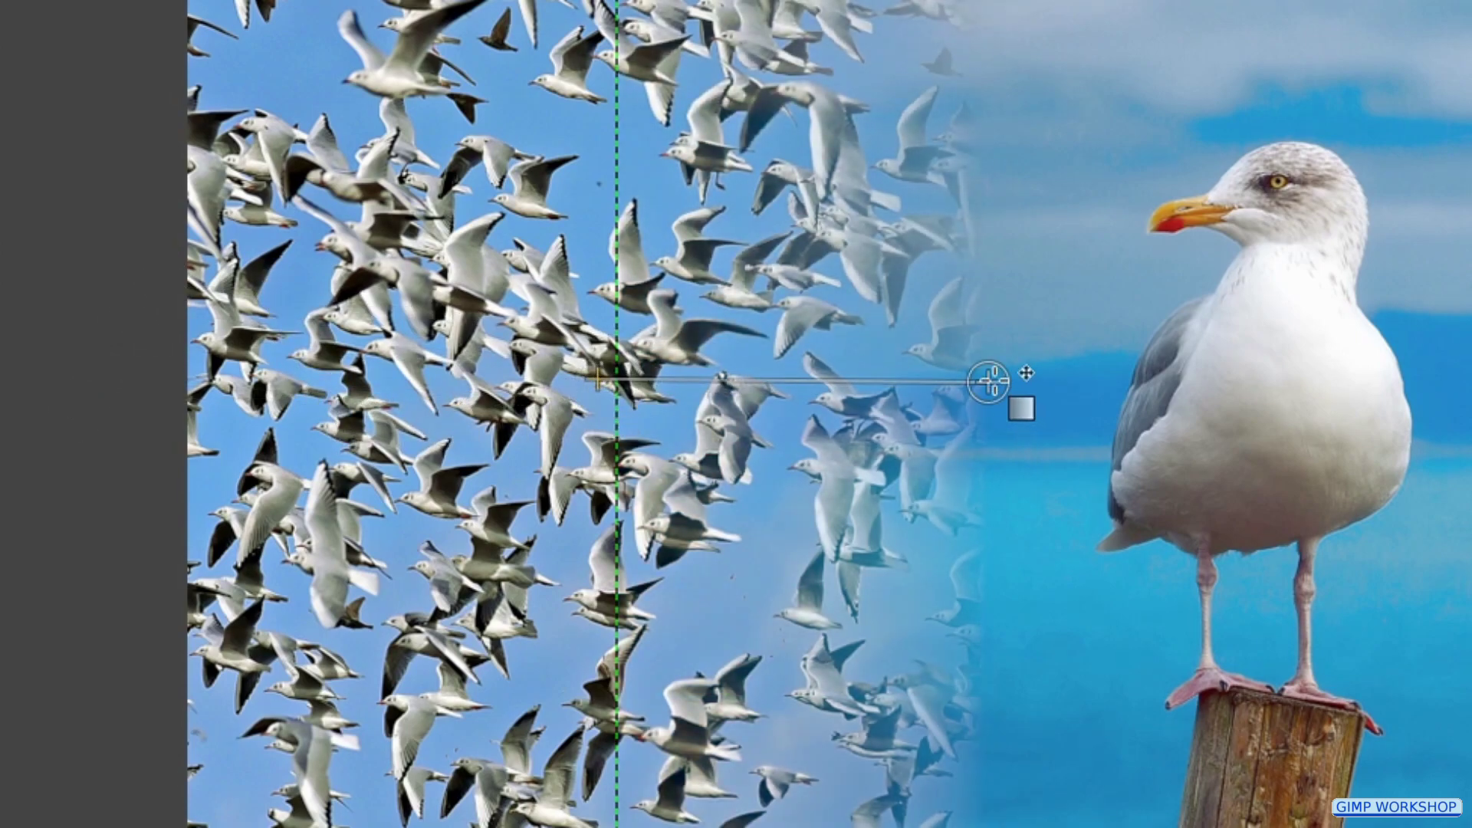
pyautogui.moveTo(989, 381); pyautogui.dragTo(1081, 398)
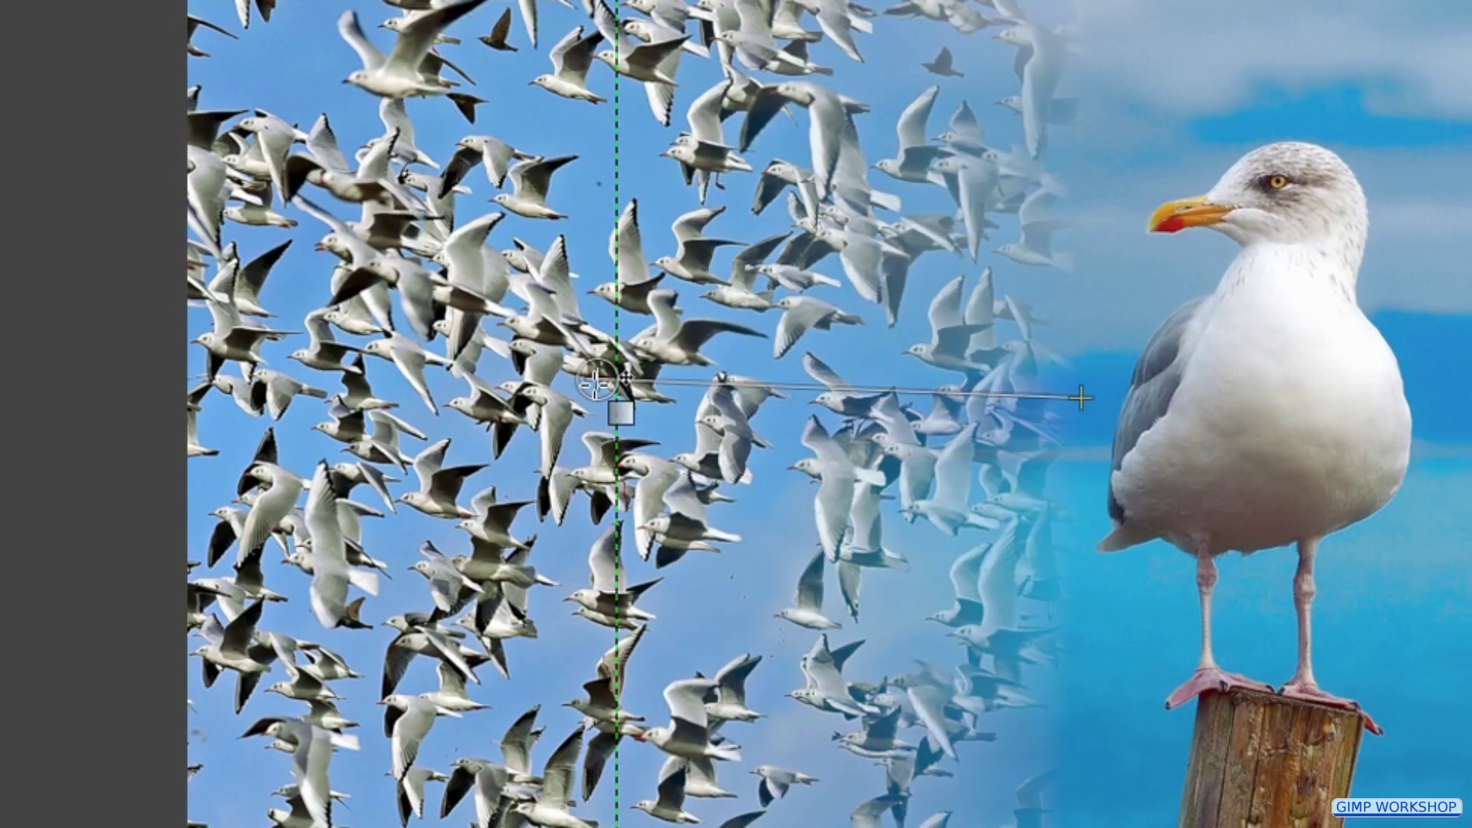
pyautogui.moveTo(596, 379); pyautogui.dragTo(598, 625)
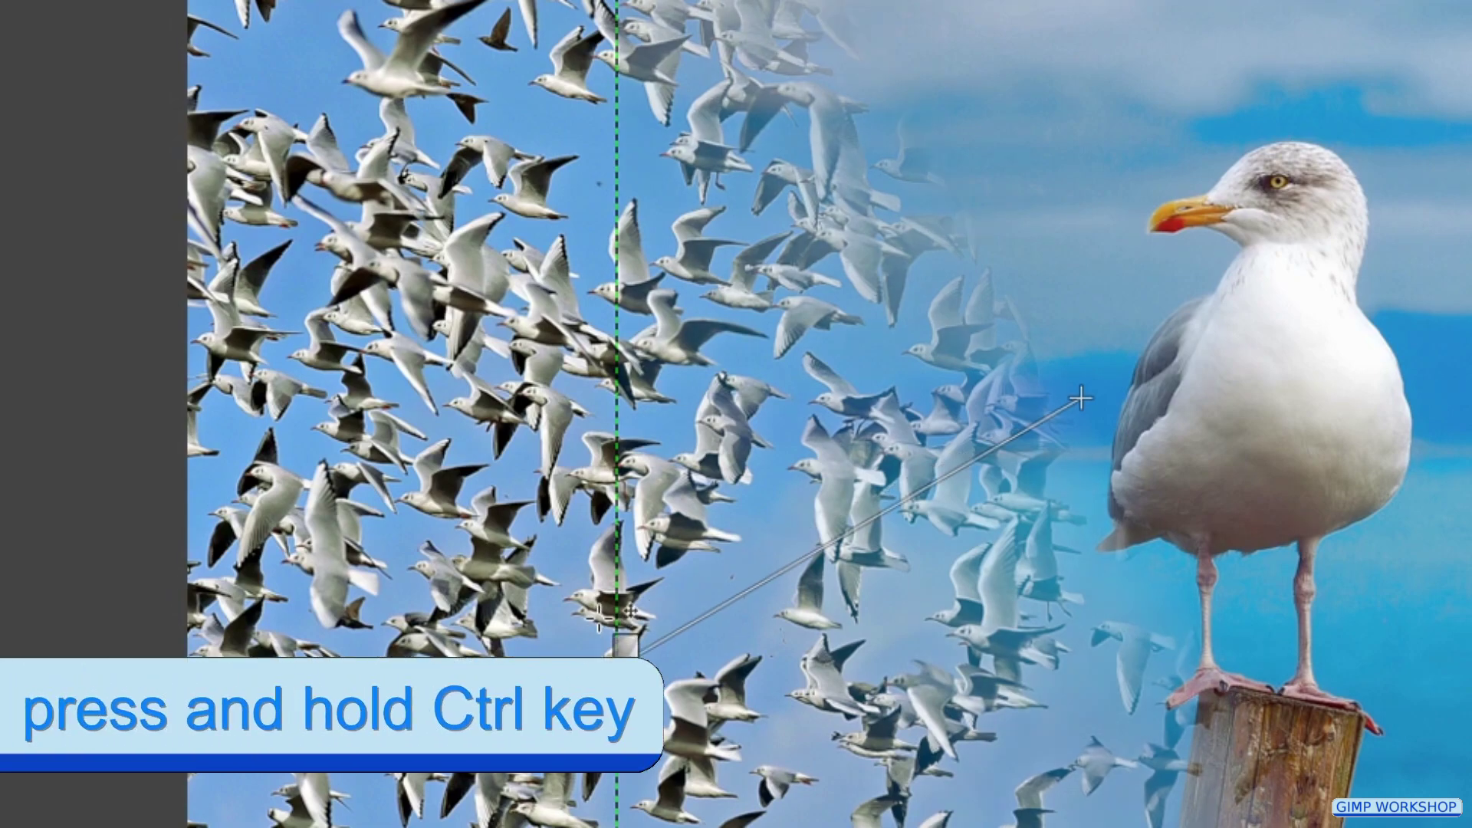
pyautogui.moveTo(598, 625); pyautogui.dragTo(584, 398)
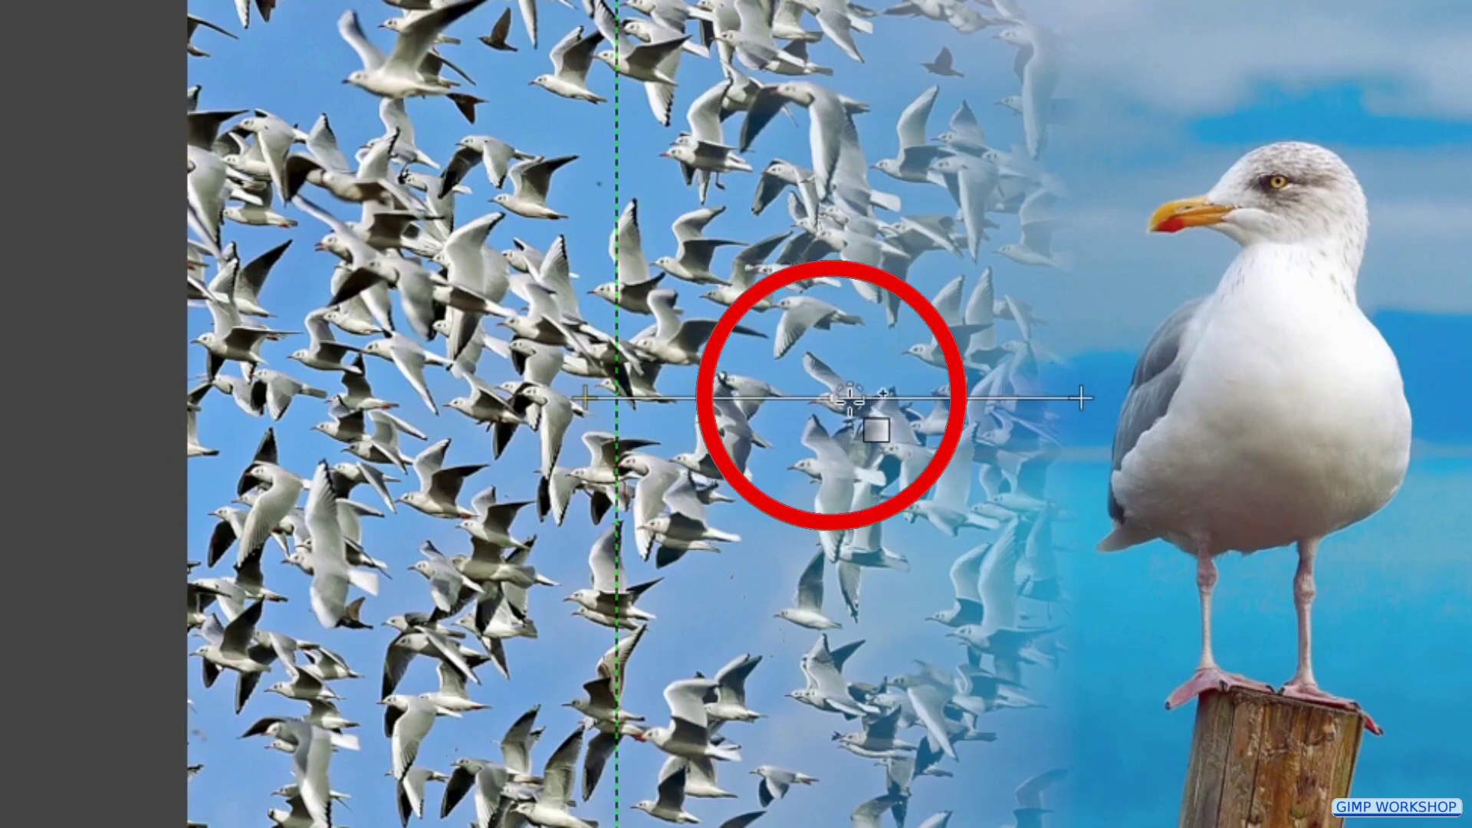
# Step: Shift the gradient midpoint to 26.03, commit the gradient to the mask, and select the Background layer
pyautogui.moveTo(834, 398); pyautogui.dragTo(718, 399)
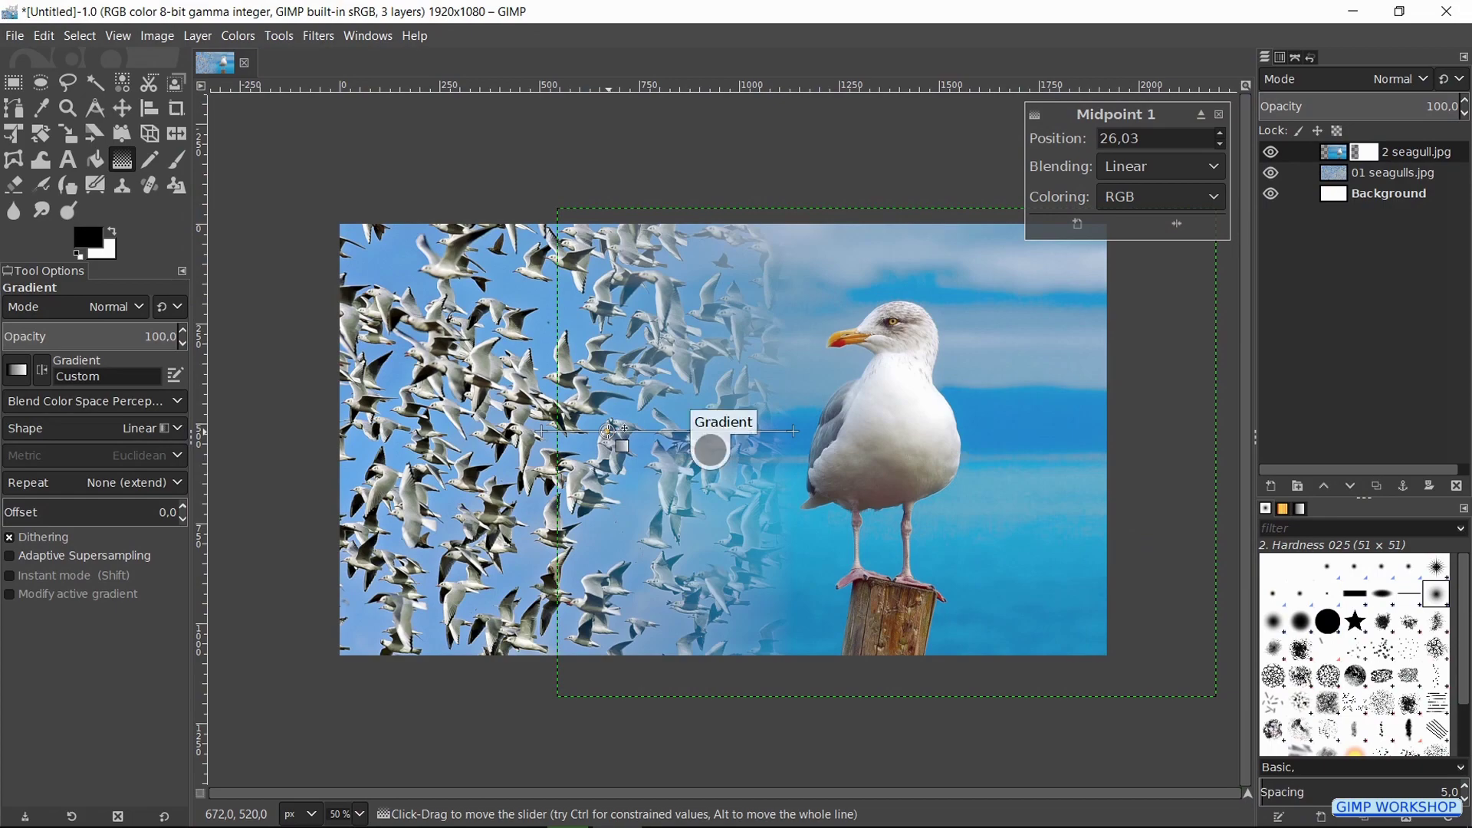
pyautogui.press('Return')
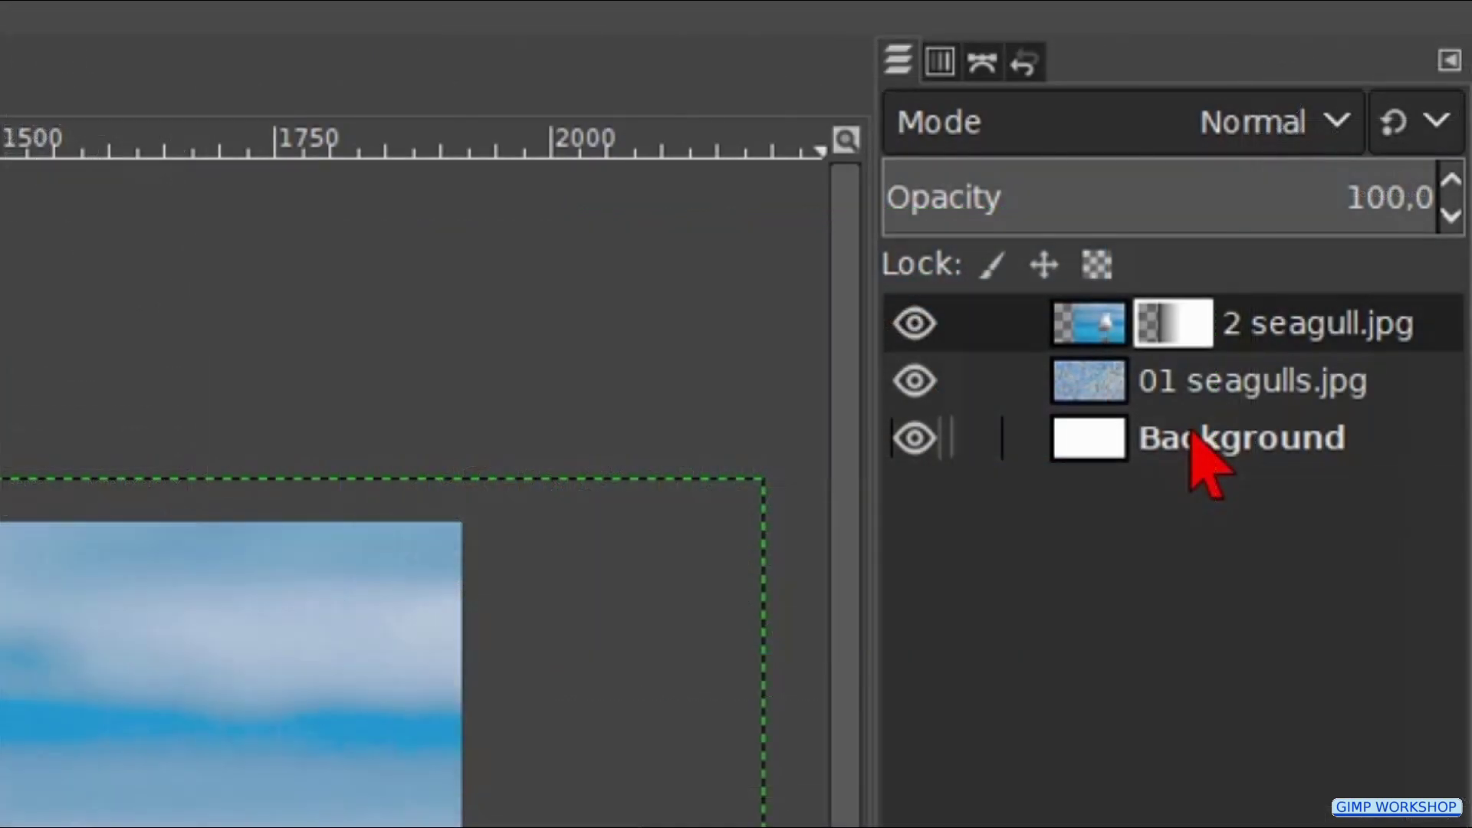
pyautogui.click(1192, 434)
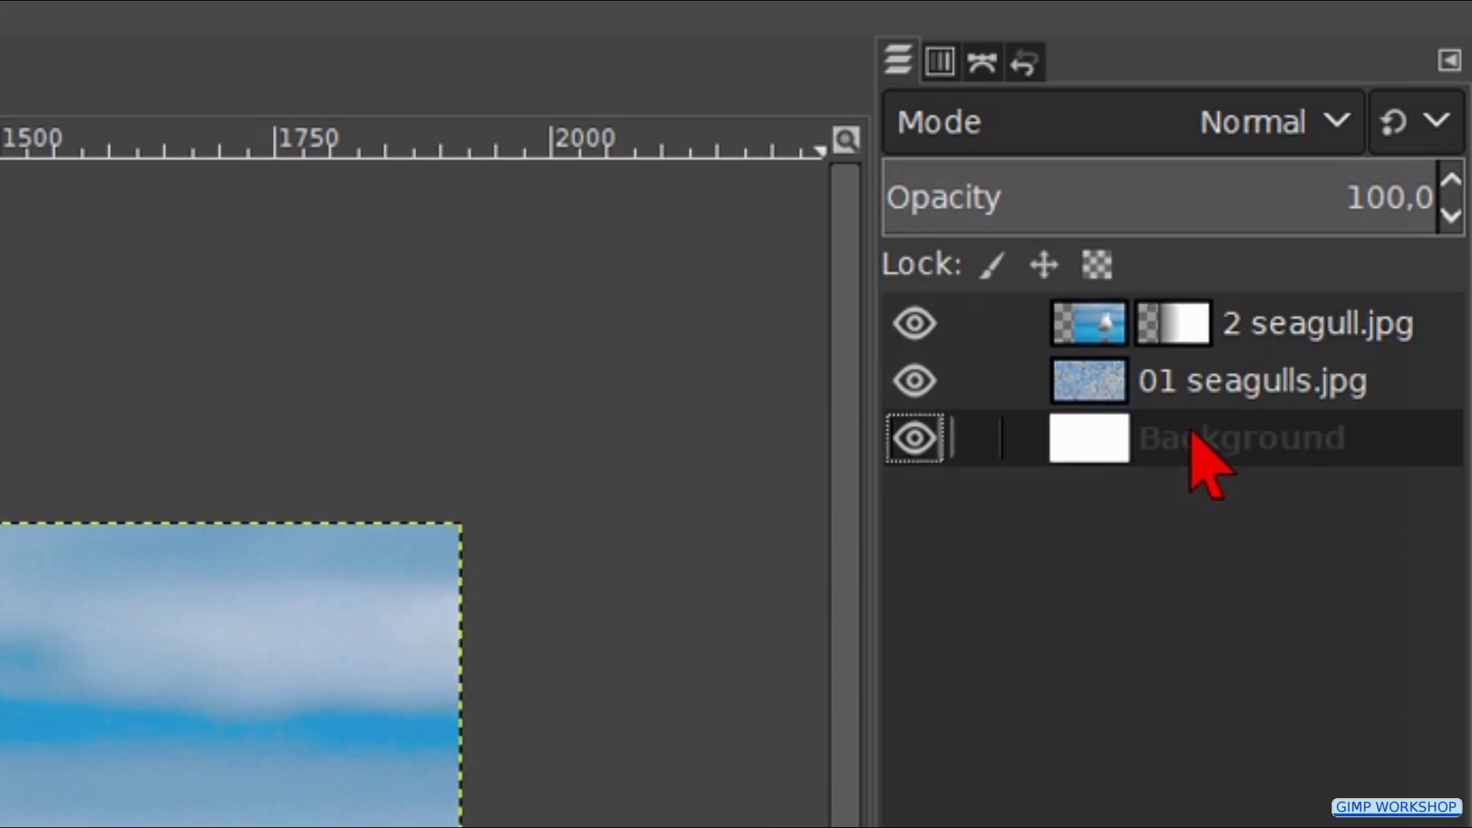